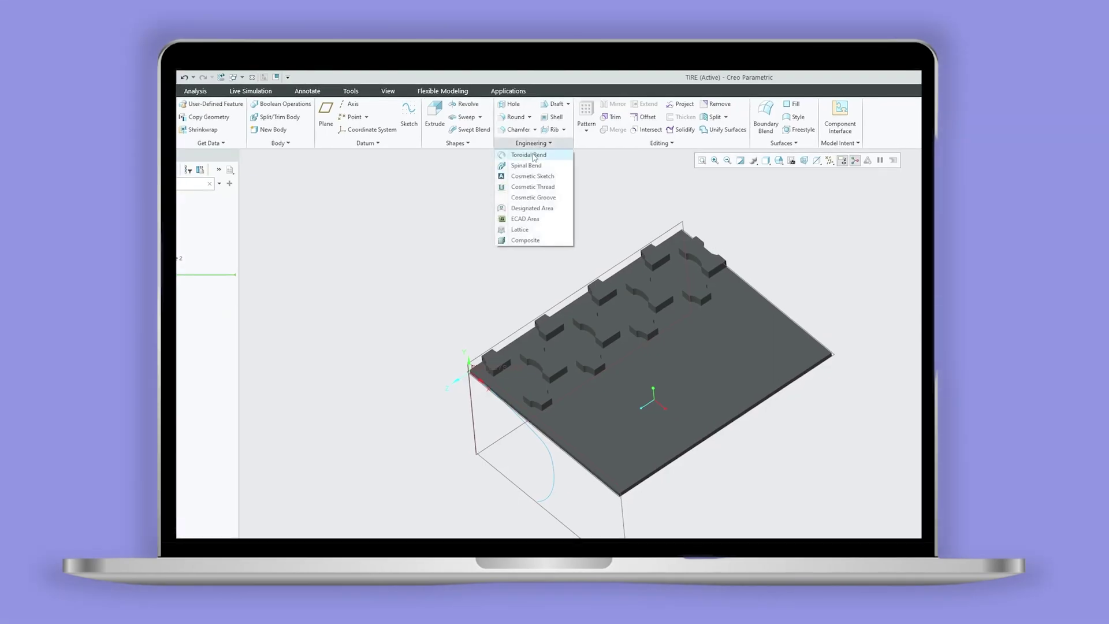
Mirror TIRE.PRT about the flat side surface of the toroidal bend to form the full-width tire
left_click(531, 155)
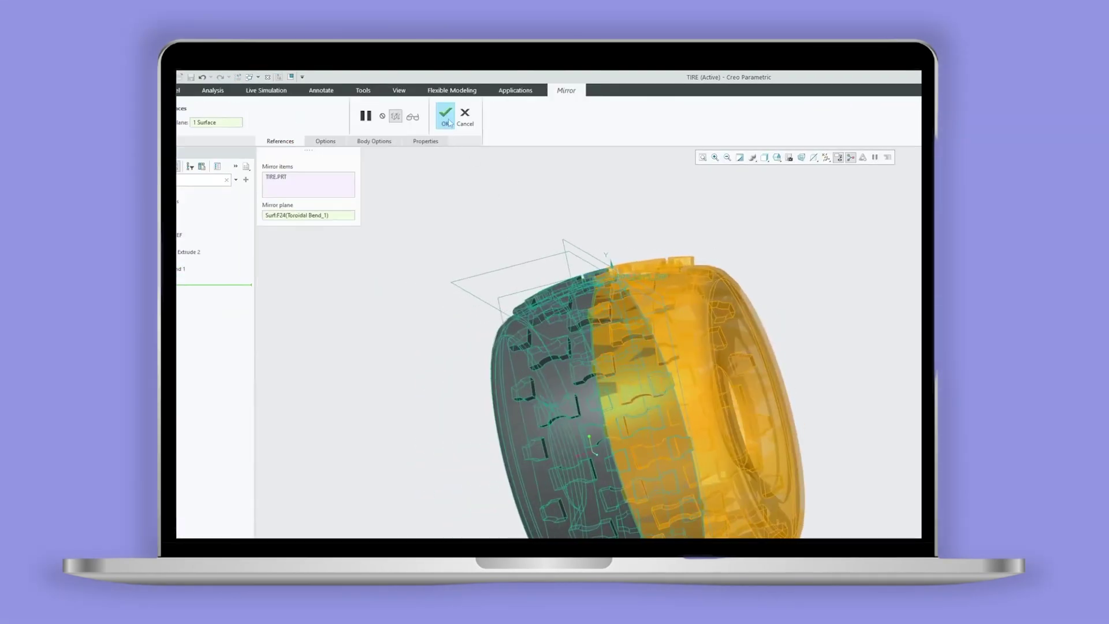
left_click(449, 119)
middle_click_drag(465, 364, 527, 292)
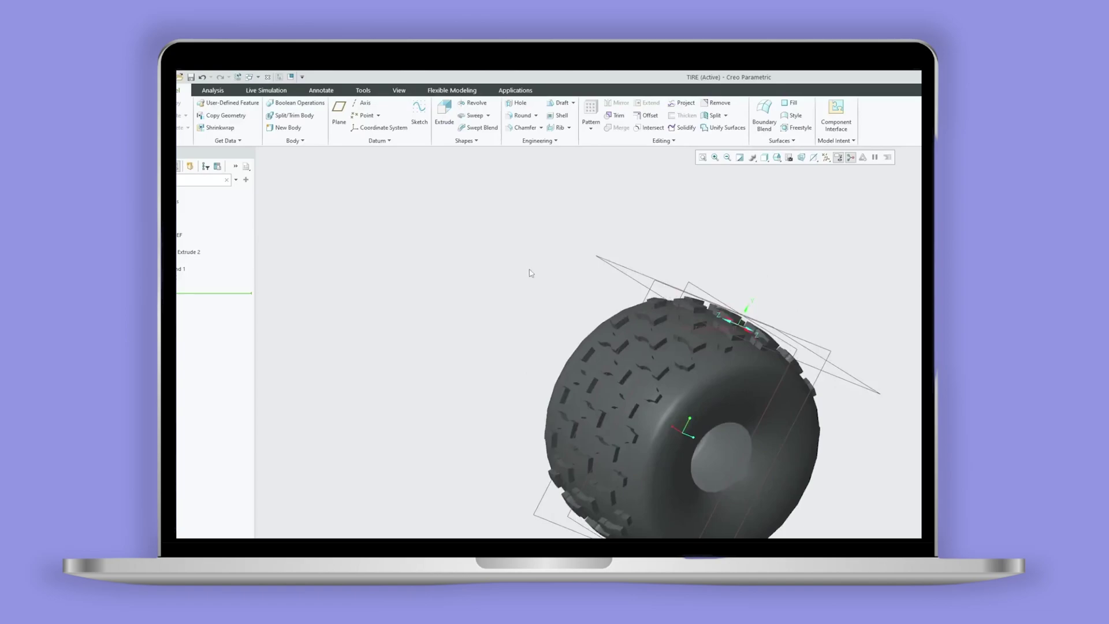
middle_click_drag(448, 342, 452, 344)
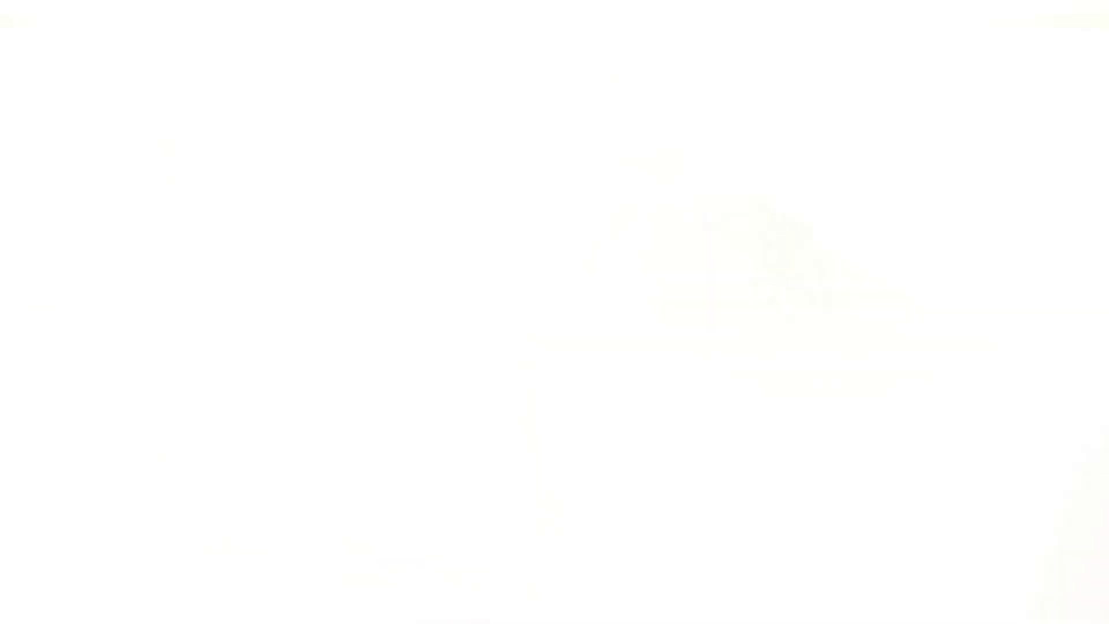
Review the flat tire model's features: the base plate Extrude 1, the tread block pattern and the PROFILE curve
scroll(509, 380, "down", 4)
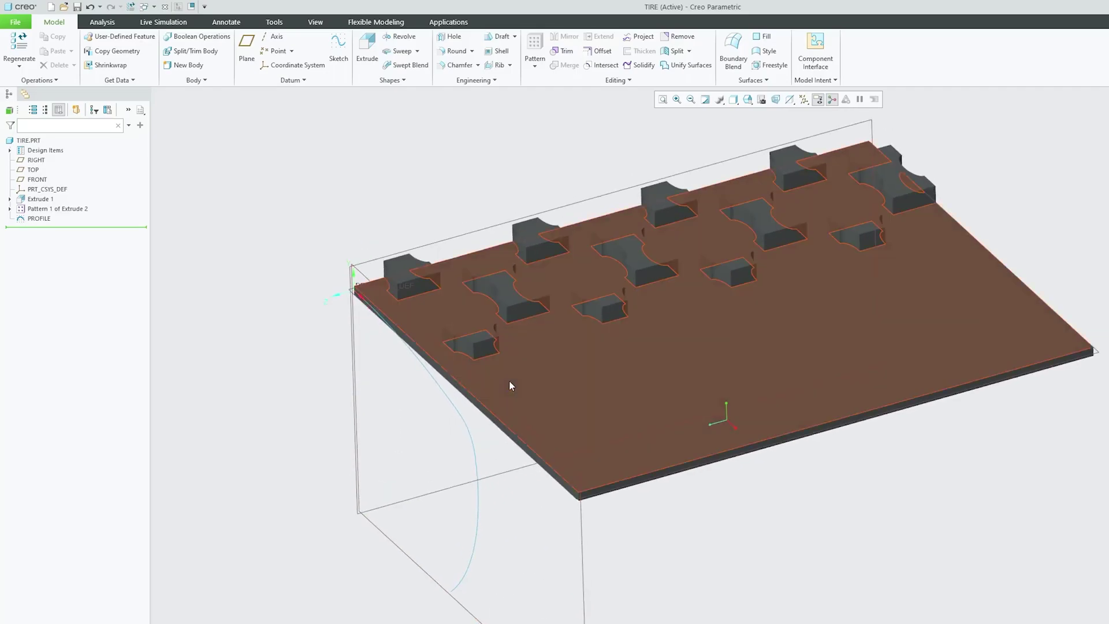
mouse_move(509, 380)
middle_mouse_down()
mouse_move(531, 320)
mouse_move(476, 313)
middle_mouse_up()
scroll(477, 313, "up", 3)
middle_click_drag(160, 216, 95, 194)
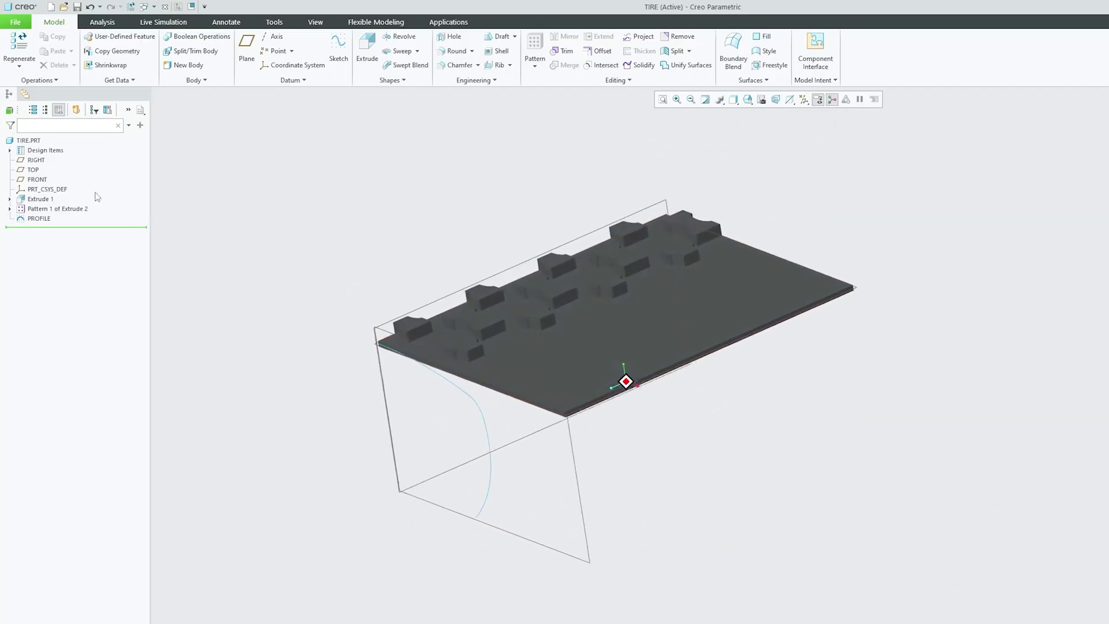
left_click(33, 199)
left_click(54, 209)
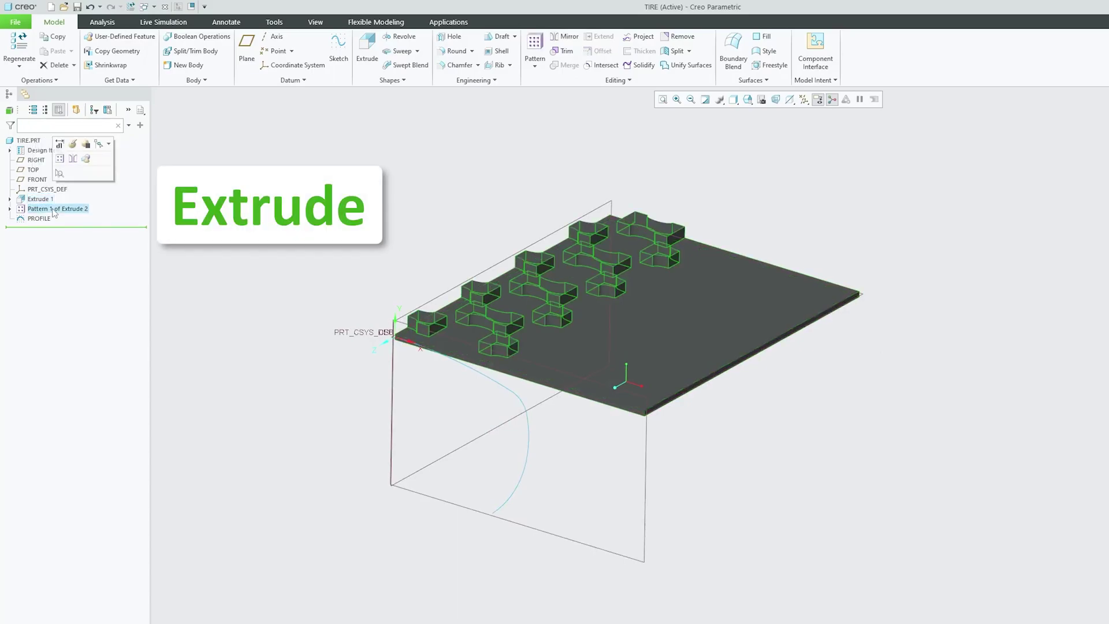
left_click(47, 220)
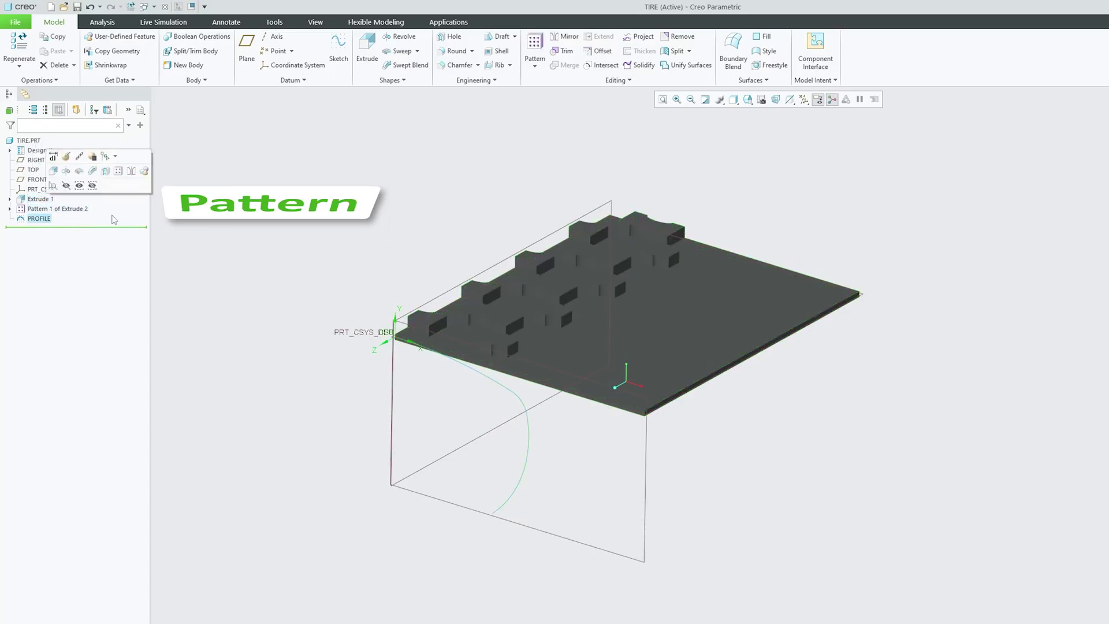
left_click(288, 272)
Examine where the PROFILE curve starts relative to the plate corner and its coordinate system
middle_click_drag(288, 272, 291, 257)
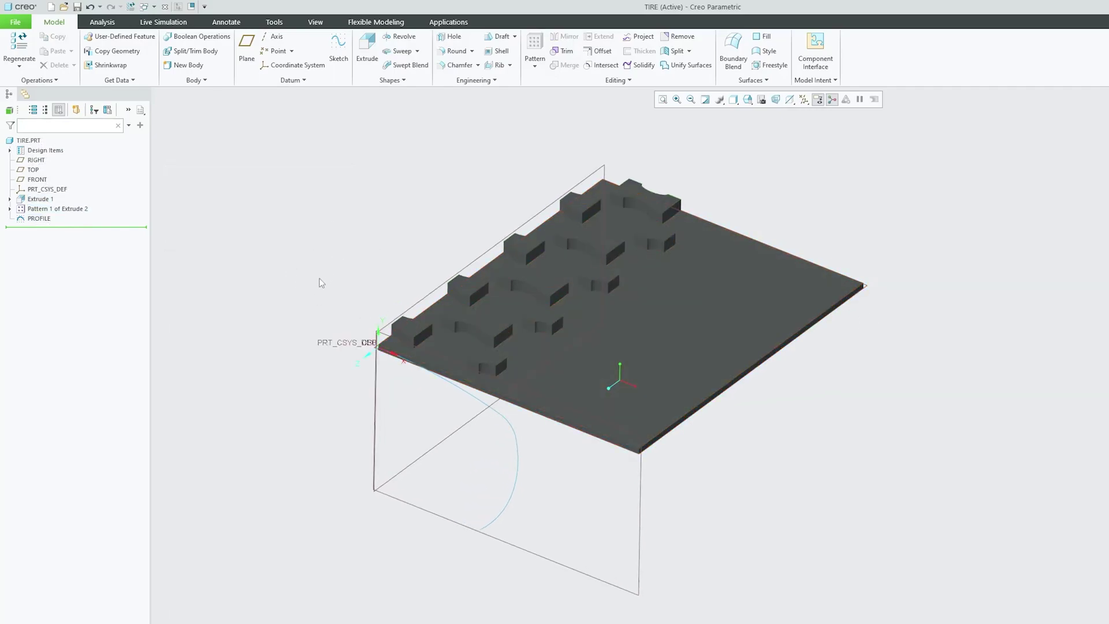
scroll(381, 366, "down", 4)
middle_click_drag(214, 378, 494, 382)
scroll(475, 339, "down", 2)
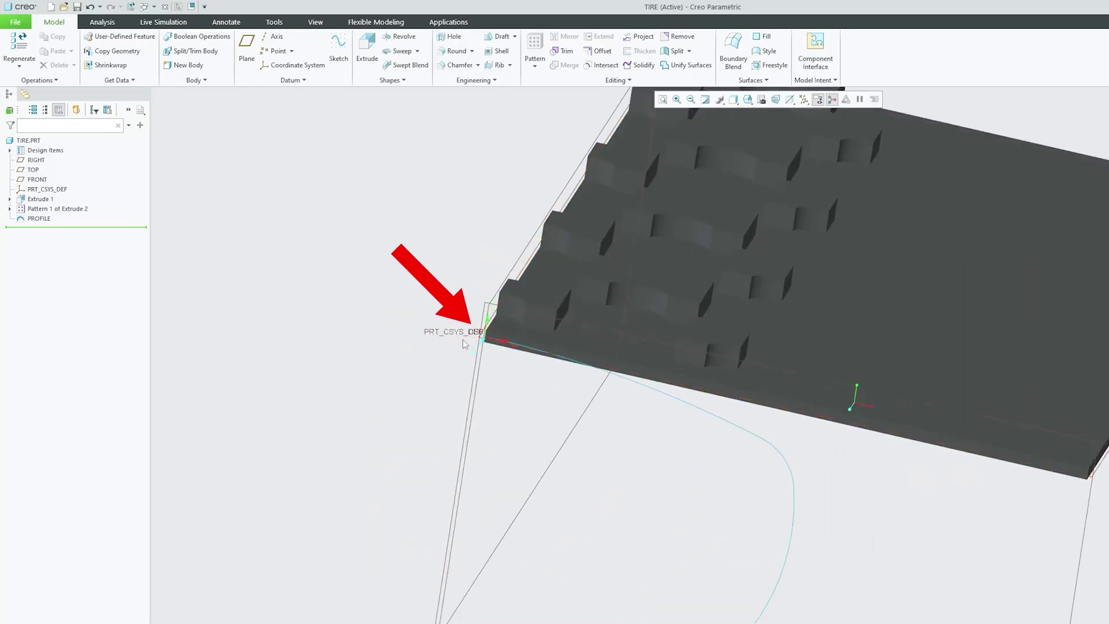
scroll(458, 338, "up", 2)
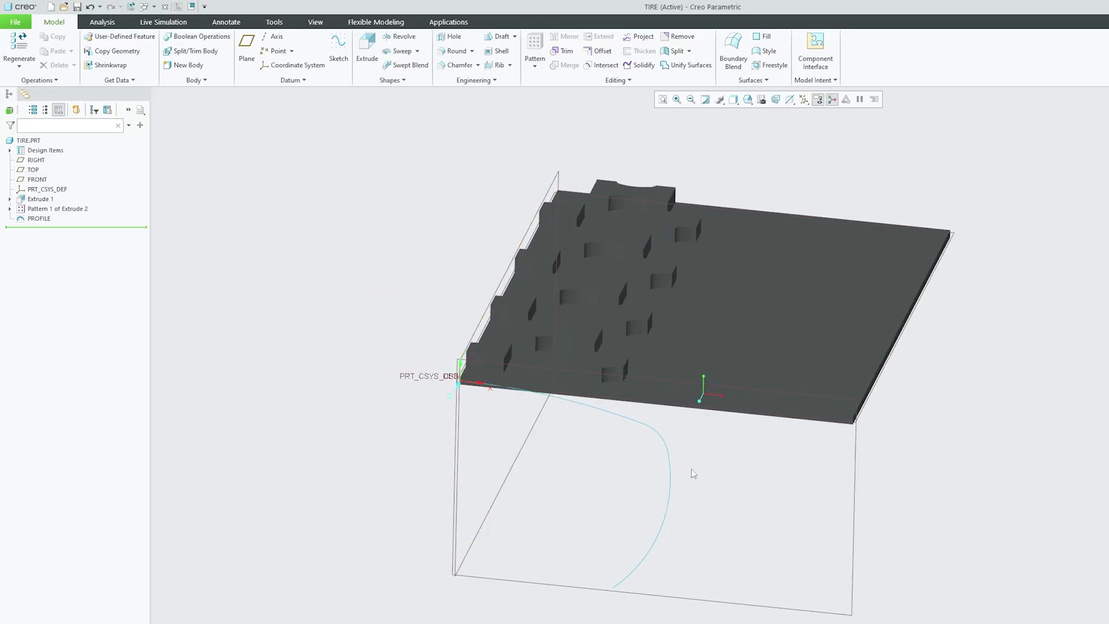
Measure the length of the plate's short edge above the PROFILE curve
left_click(102, 22)
left_click(314, 60)
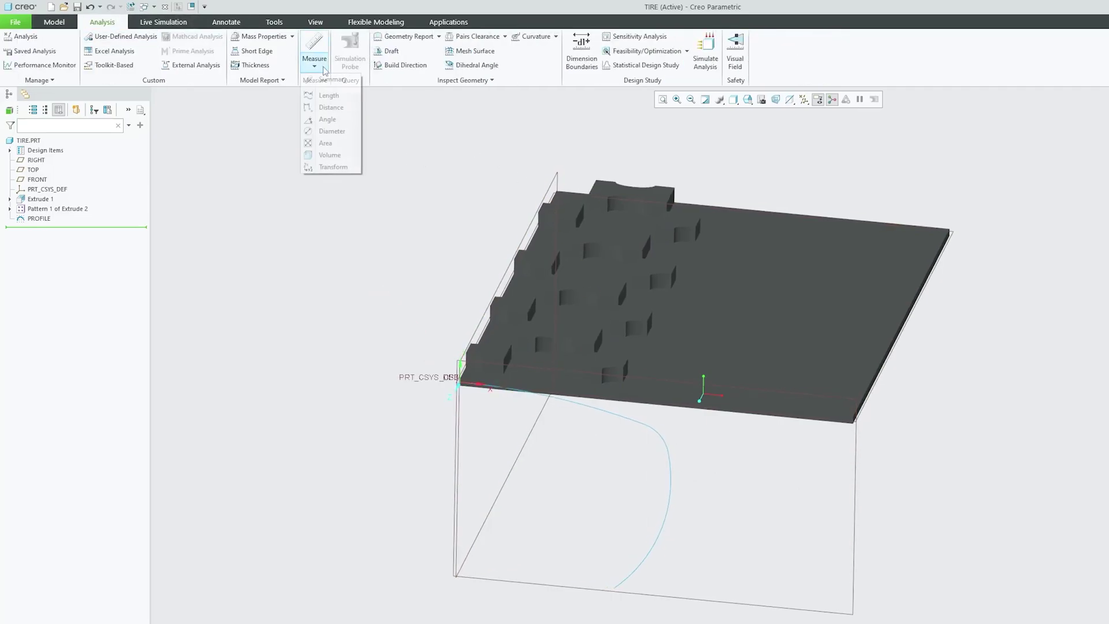
left_click(329, 94)
left_click(769, 422)
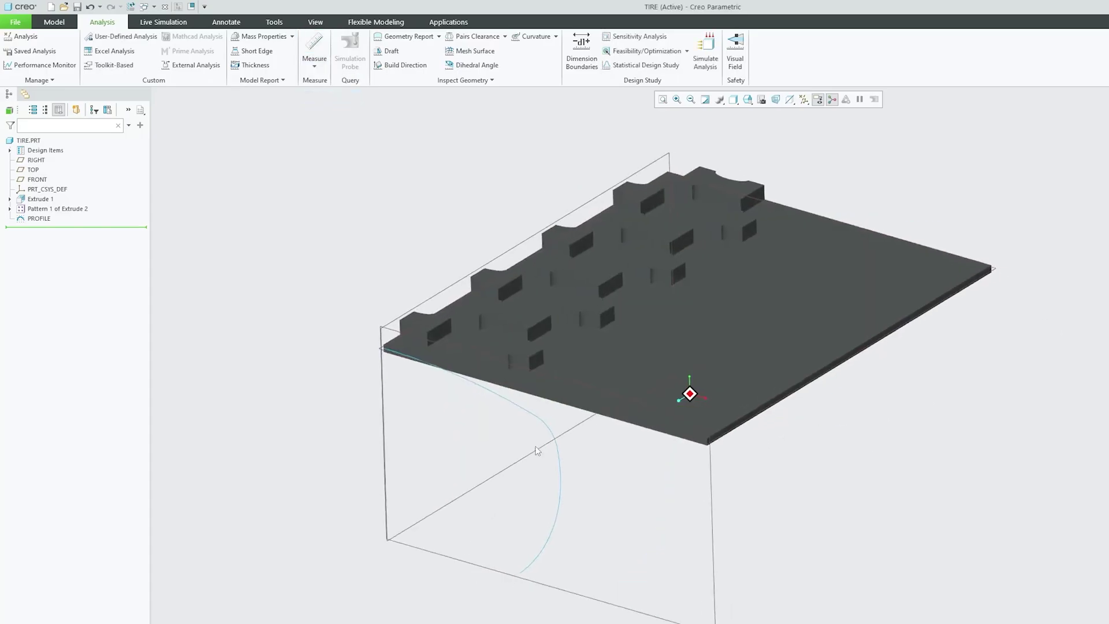
Measure the length of the PROFILE curve and close the measurement
middle_click_drag(537, 450, 549, 425)
left_click(549, 422)
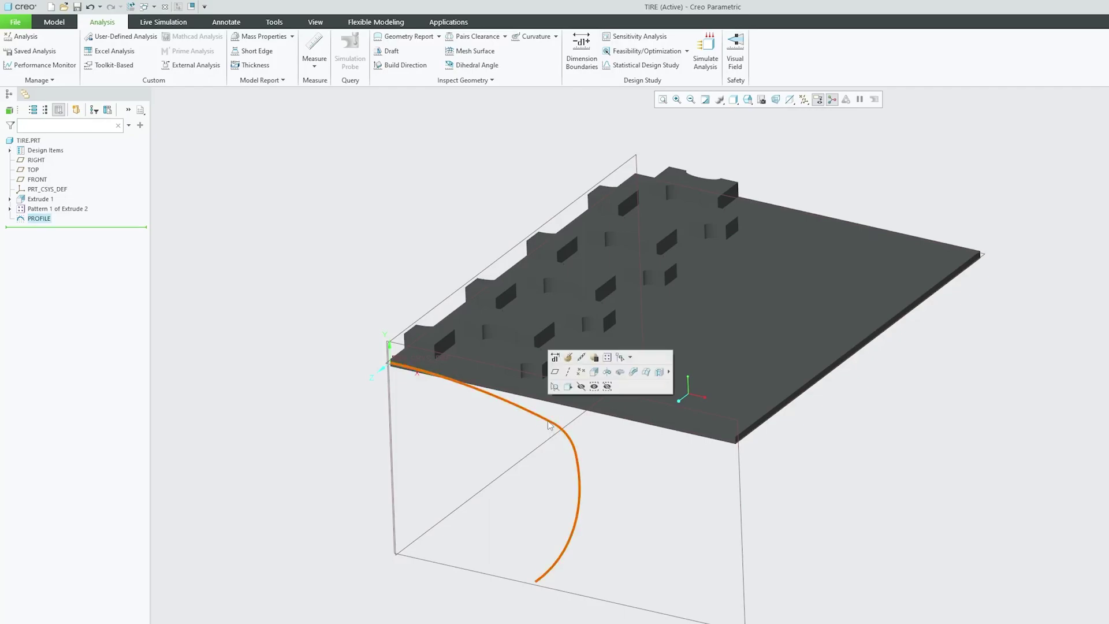
left_click(314, 61)
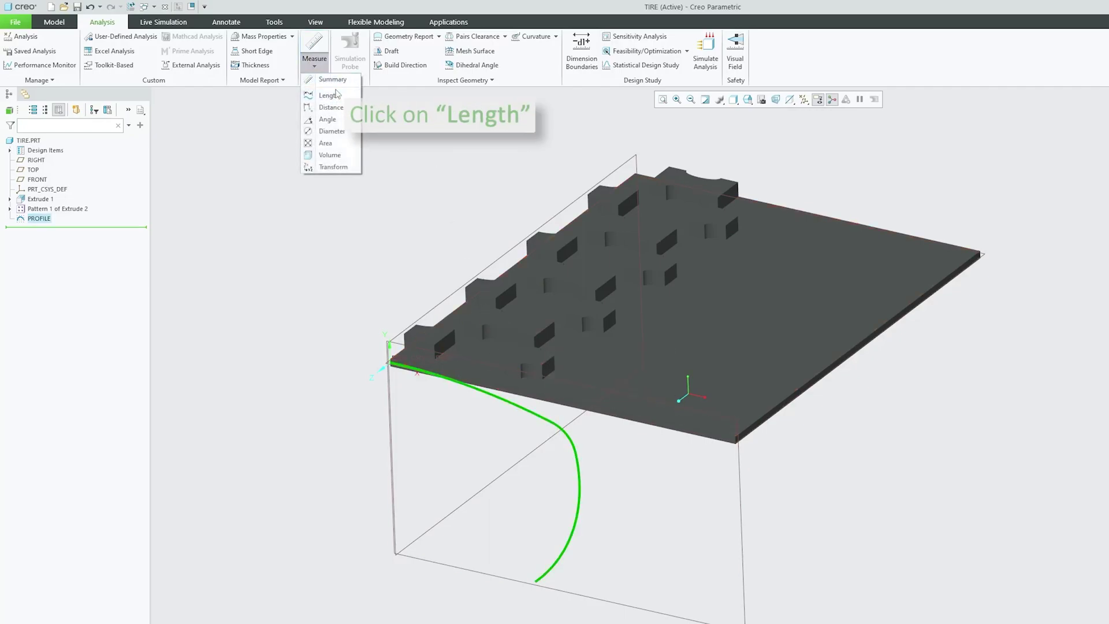
left_click(326, 95)
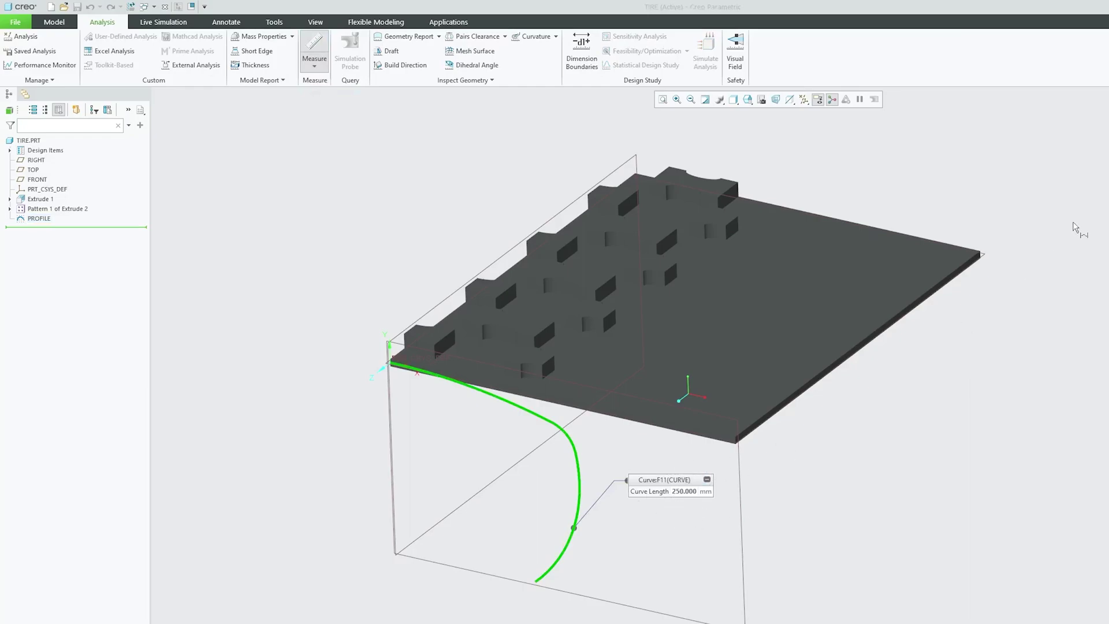
key("Escape")
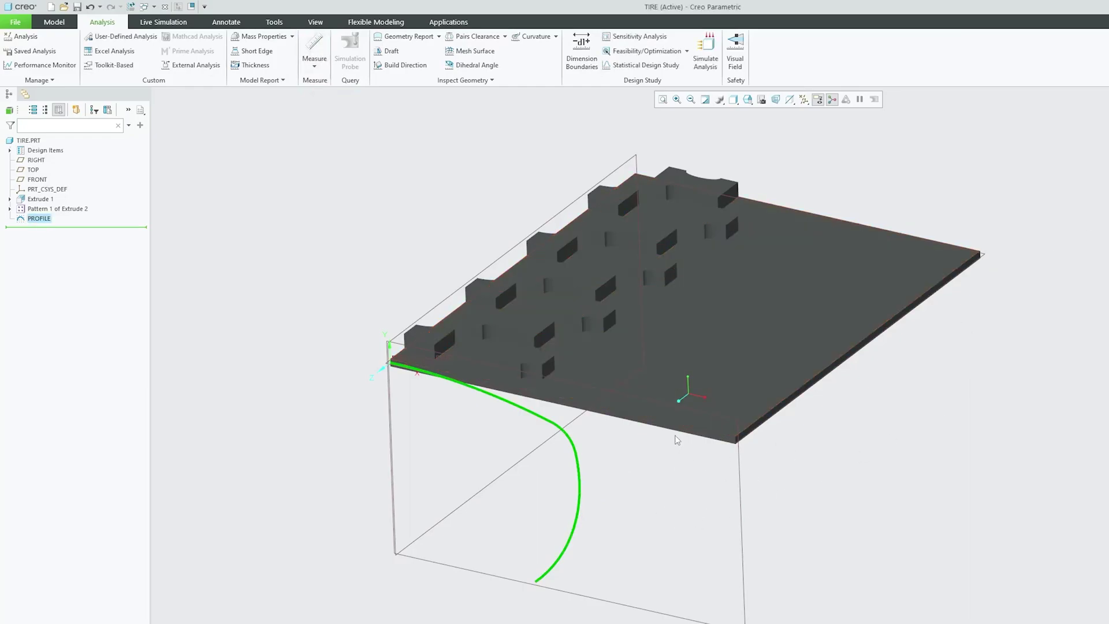
left_click(339, 223)
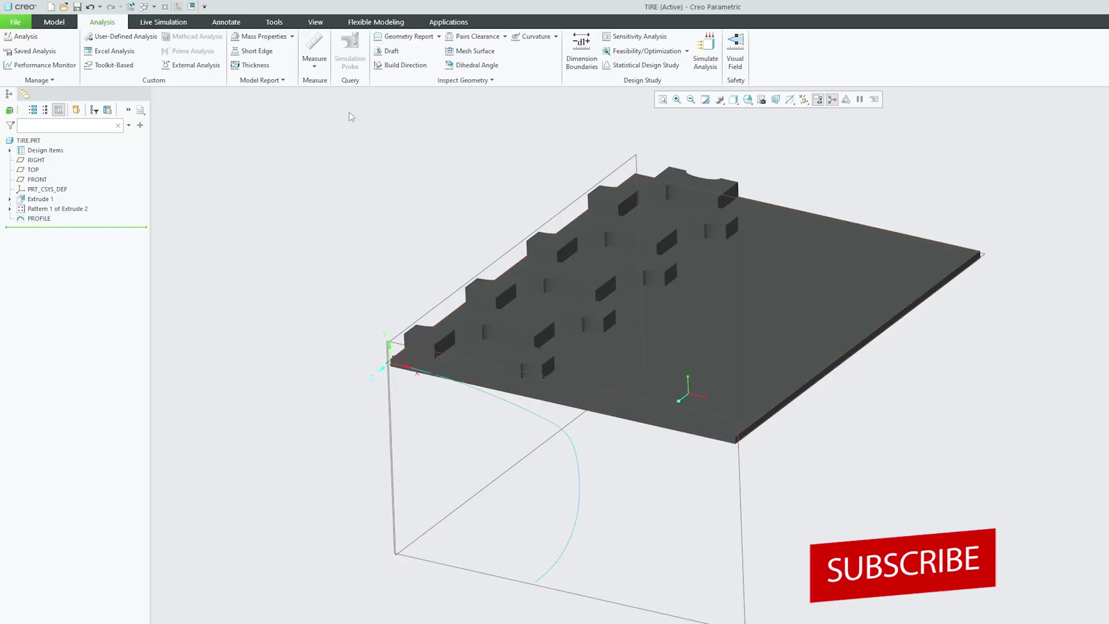
Start a Toroidal Bend with the PROFILE curve as profile section and Body 1 as the solid body to bend
scroll(375, 69, "up", 1)
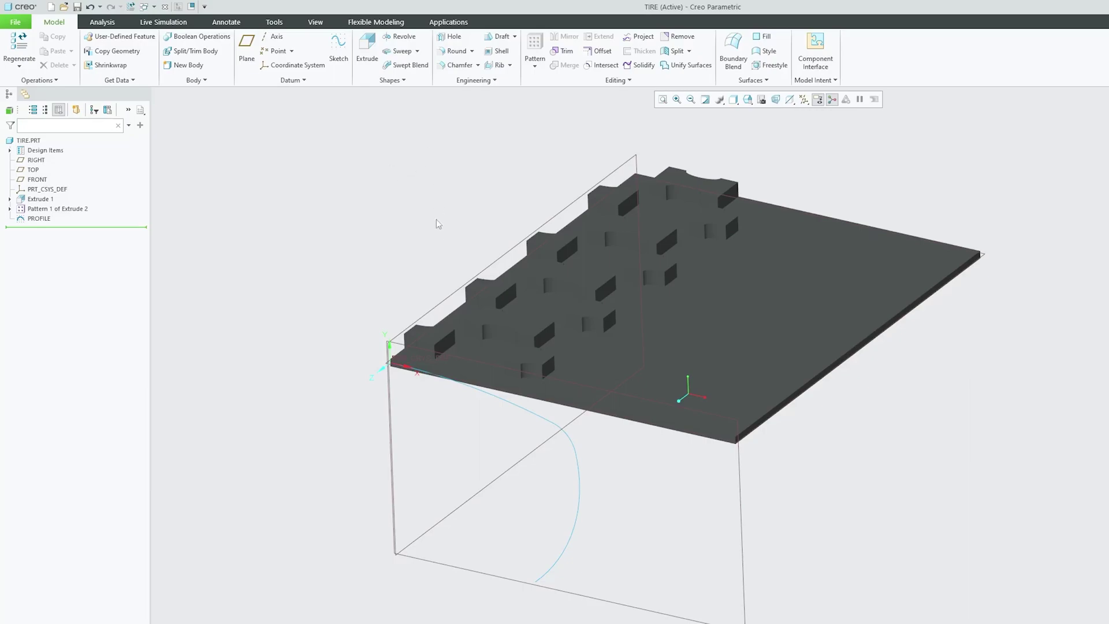
scroll(470, 318, "down", 3)
mouse_move(470, 318)
middle_mouse_down()
mouse_move(449, 320)
mouse_move(442, 335)
middle_mouse_up()
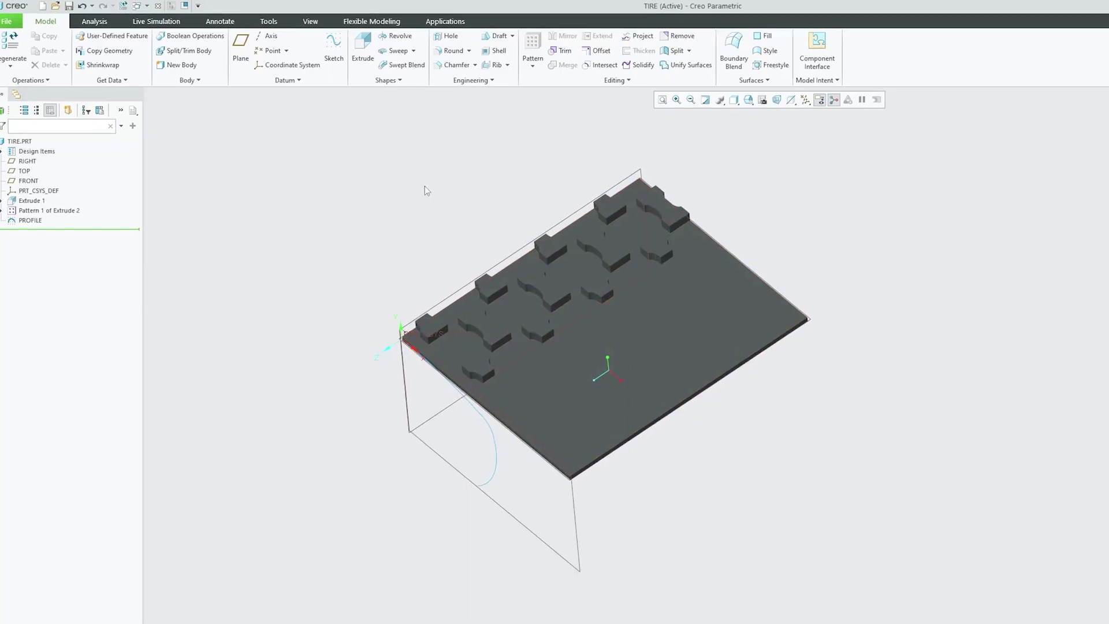
left_click(485, 84)
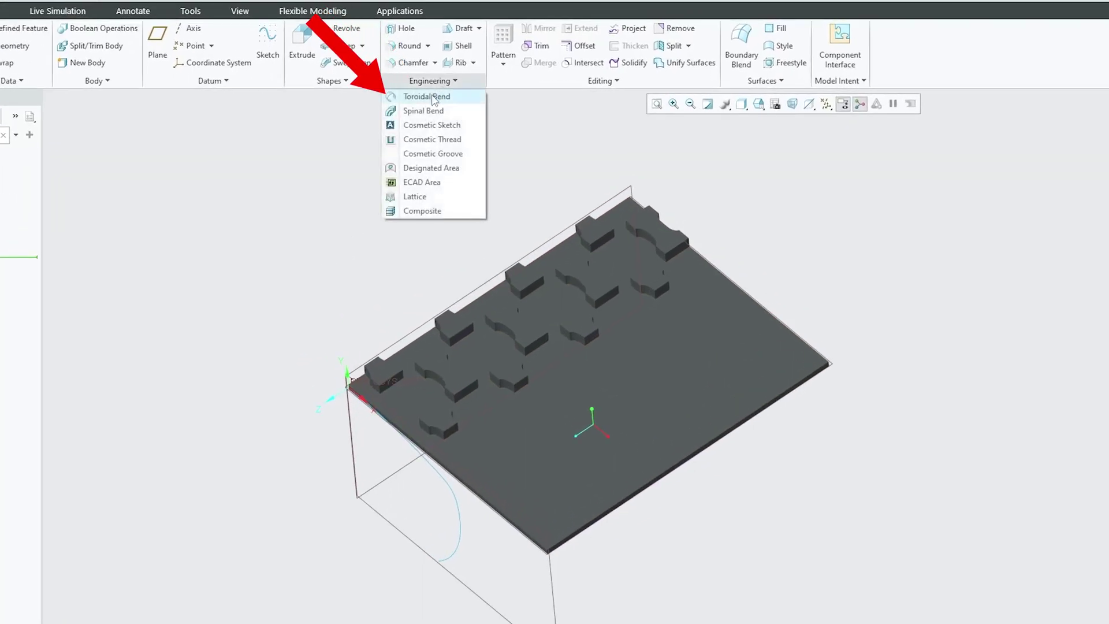
left_click(433, 97)
mouse_move(313, 297)
middle_mouse_down()
mouse_move(322, 280)
mouse_move(468, 471)
middle_mouse_up()
left_click(475, 477)
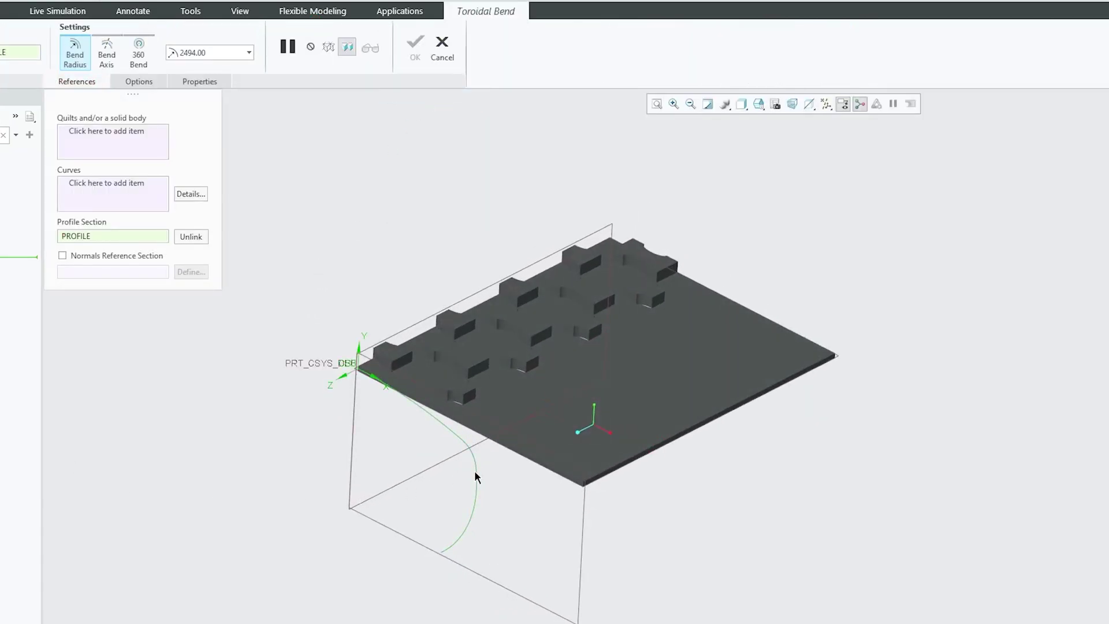
left_click(127, 143)
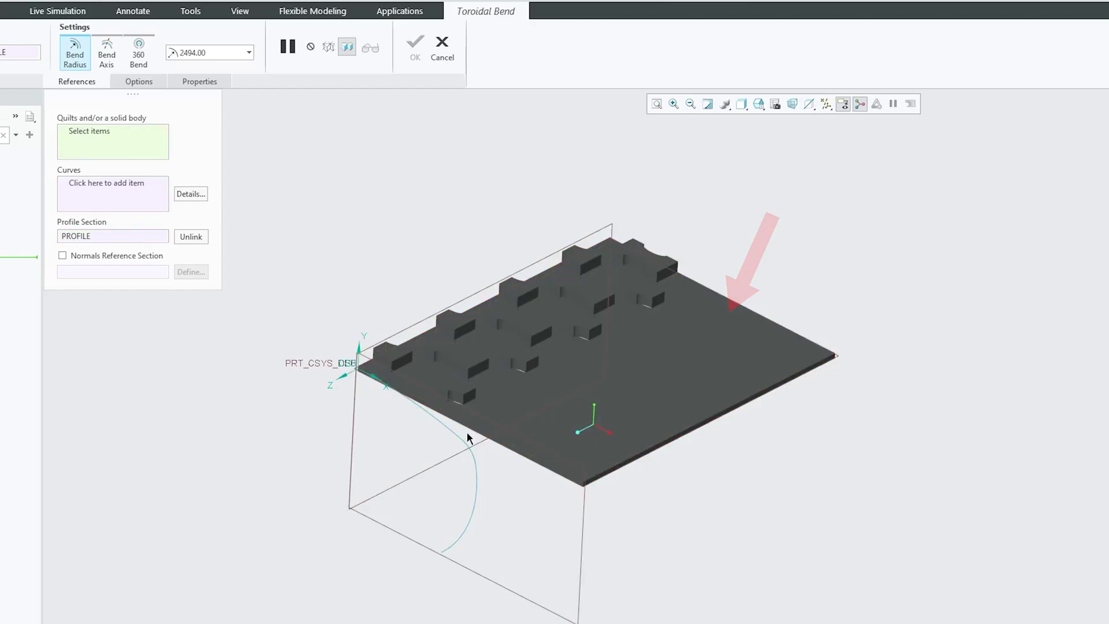
left_click(630, 345)
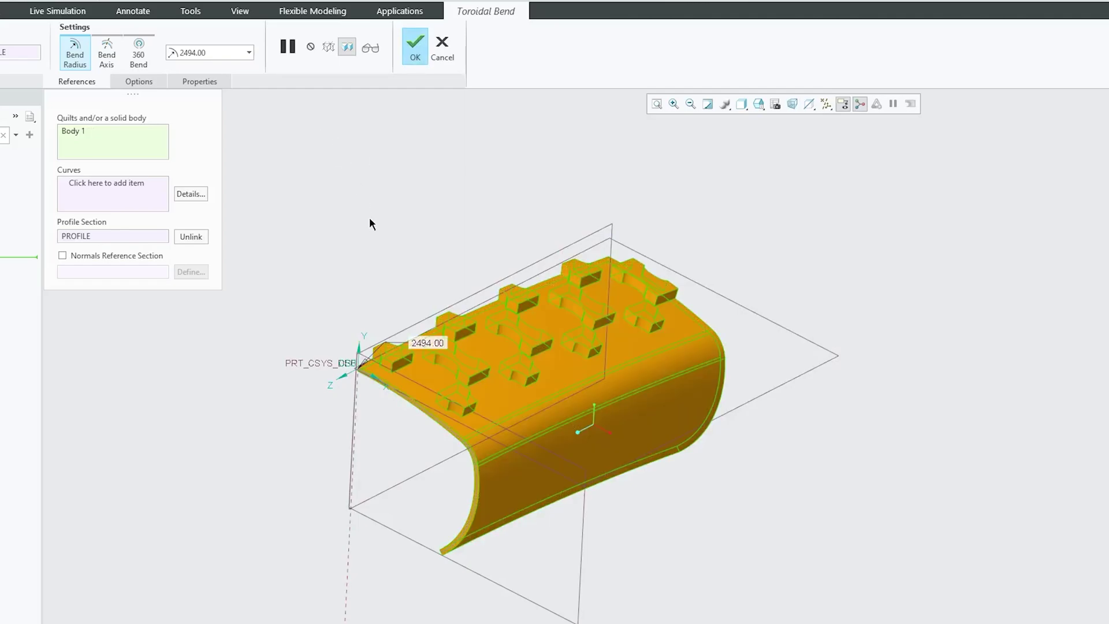
Set the bend radius to 1000 and complete the toroidal bend
mouse_move(369, 219)
middle_mouse_down()
mouse_move(322, 183)
mouse_move(250, 223)
mouse_move(322, 177)
mouse_move(335, 364)
mouse_move(343, 294)
mouse_move(314, 314)
mouse_move(287, 389)
mouse_move(297, 295)
mouse_move(302, 329)
middle_mouse_up()
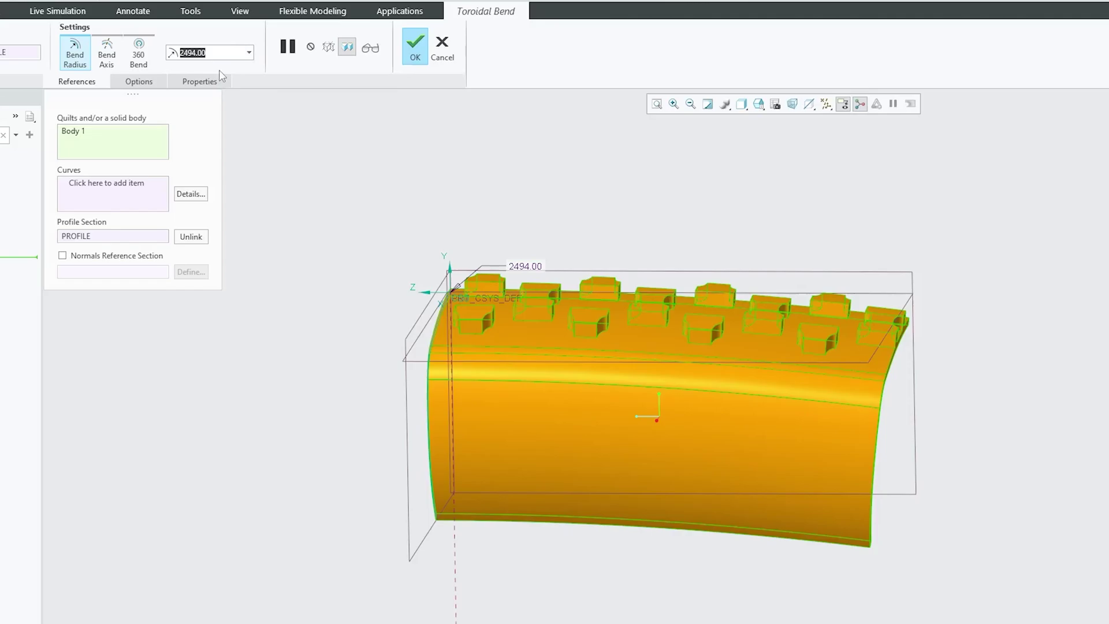
type("1000")
key("Return")
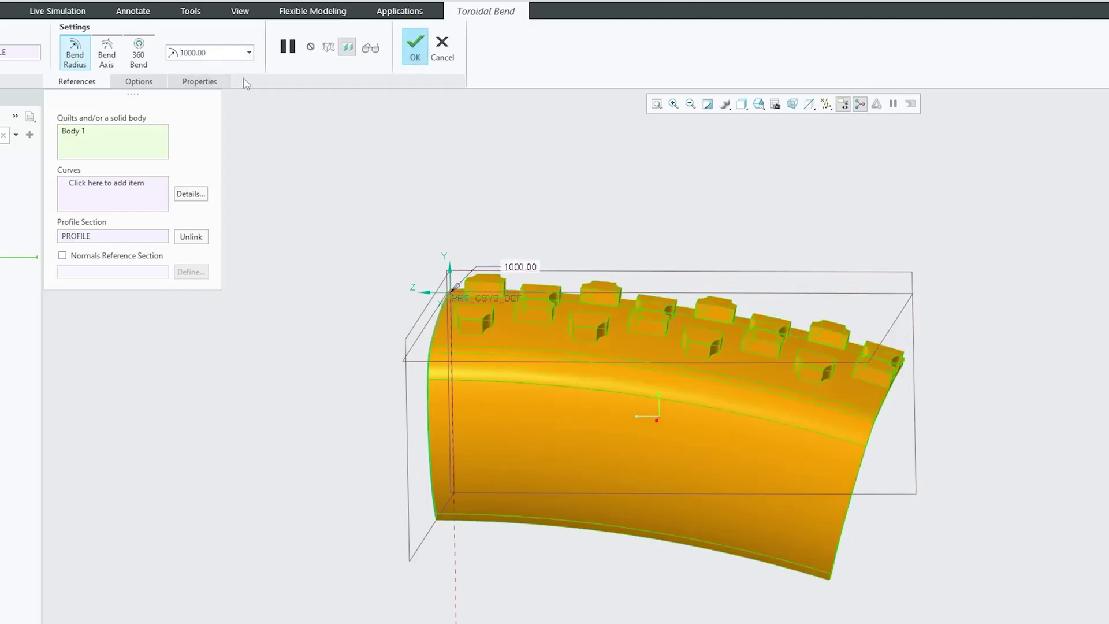
middle_click_drag(533, 454, 504, 464)
scroll(542, 581, "down", 2)
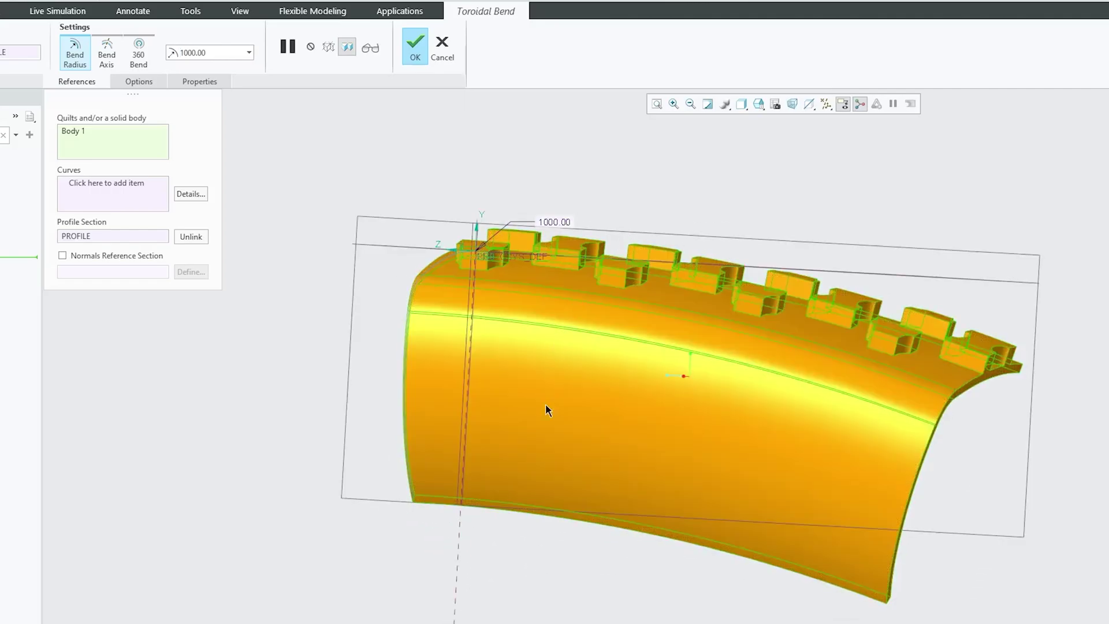
scroll(546, 404, "up", 4)
middle_click_drag(548, 407, 582, 444)
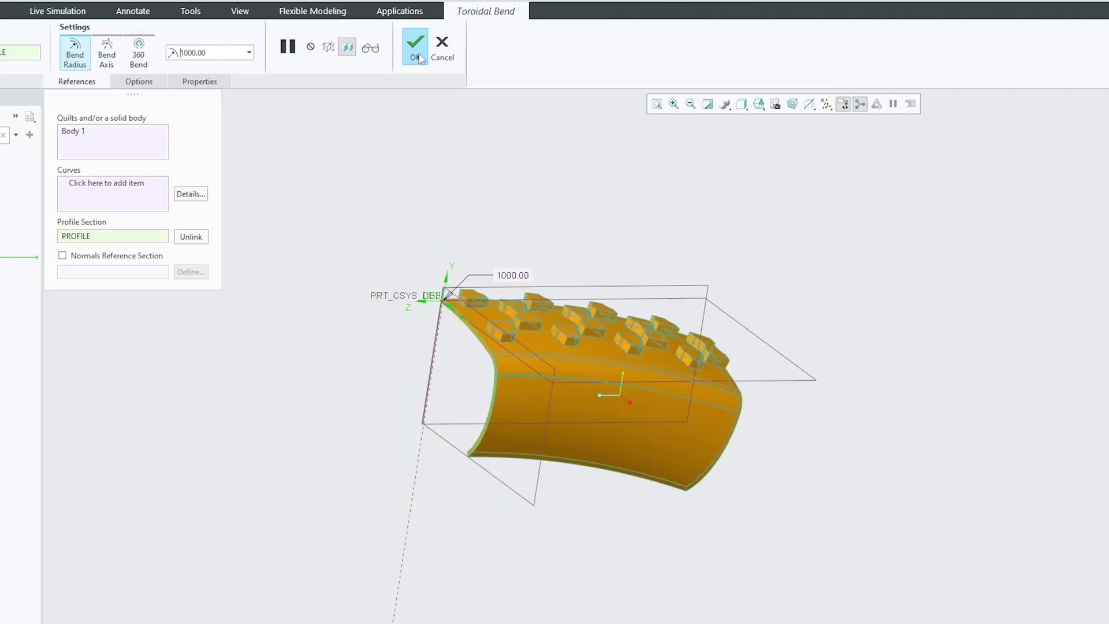
left_click(420, 59)
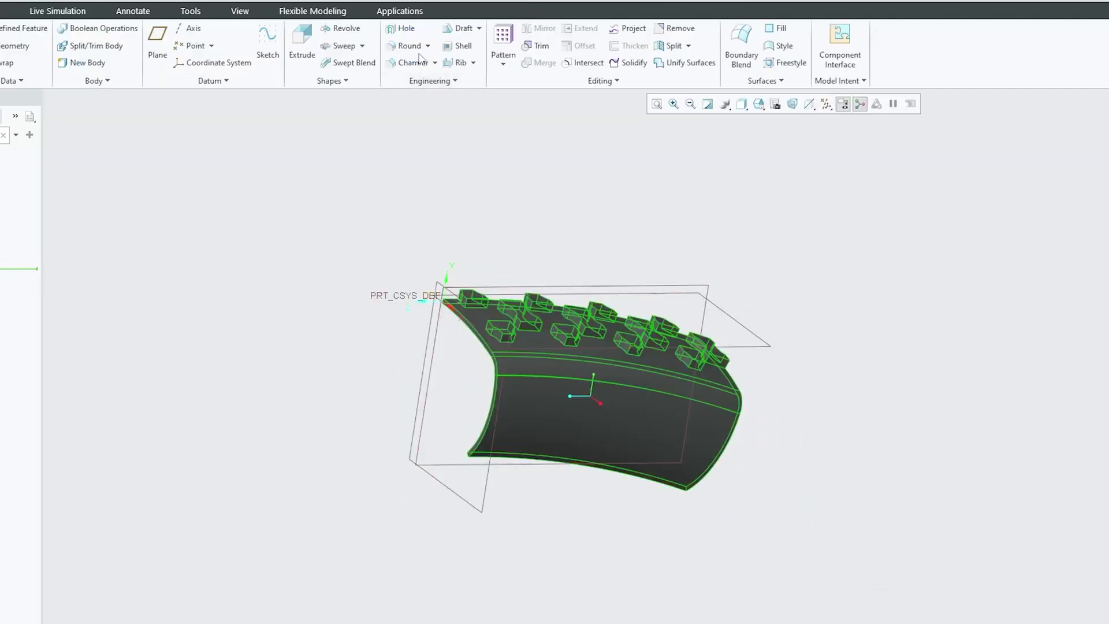
left_click(491, 215)
Edit the dimensions of Extrude 1 and set the base plate's long side to 1200 mm
middle_click_drag(449, 284, 330, 226)
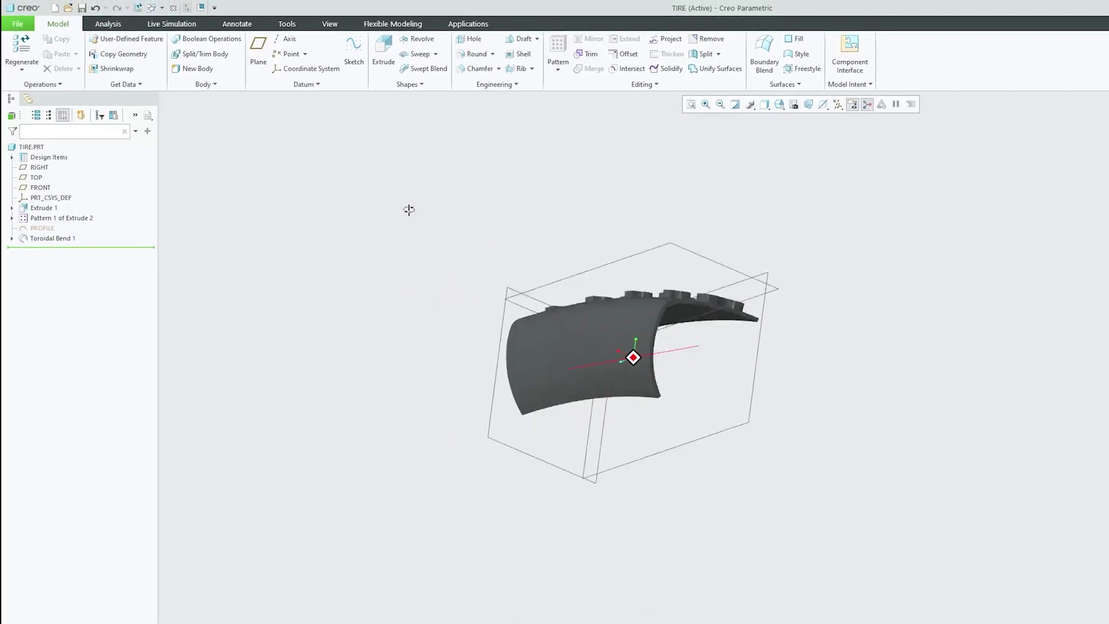
mouse_move(409, 209)
middle_mouse_down()
mouse_move(441, 258)
mouse_move(334, 295)
mouse_move(461, 183)
mouse_move(412, 211)
middle_mouse_up()
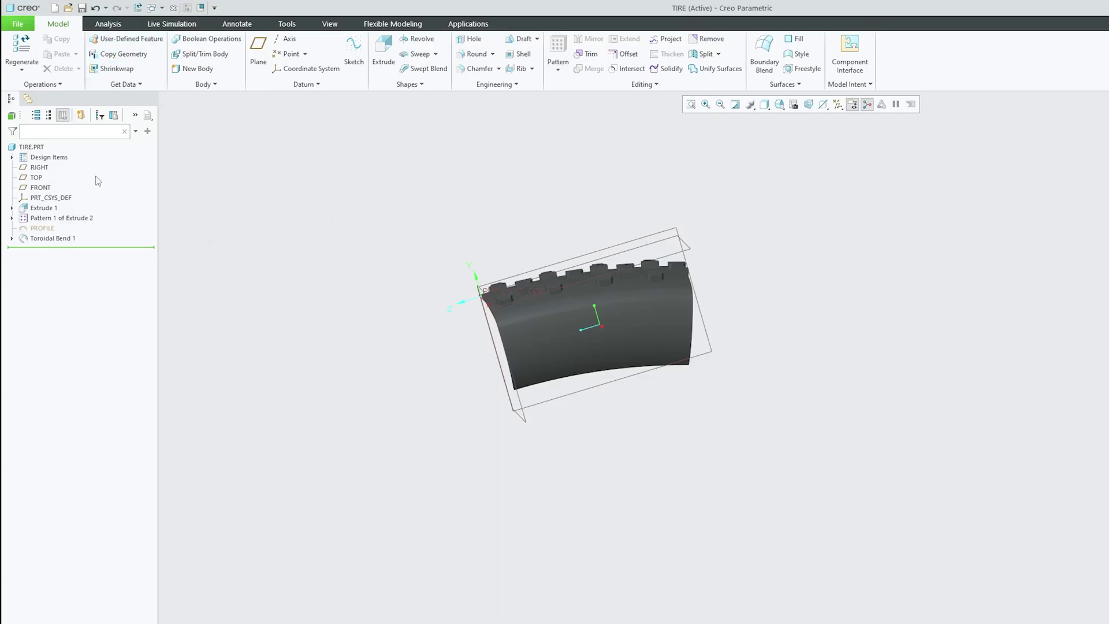
scroll(598, 369, "down", 4)
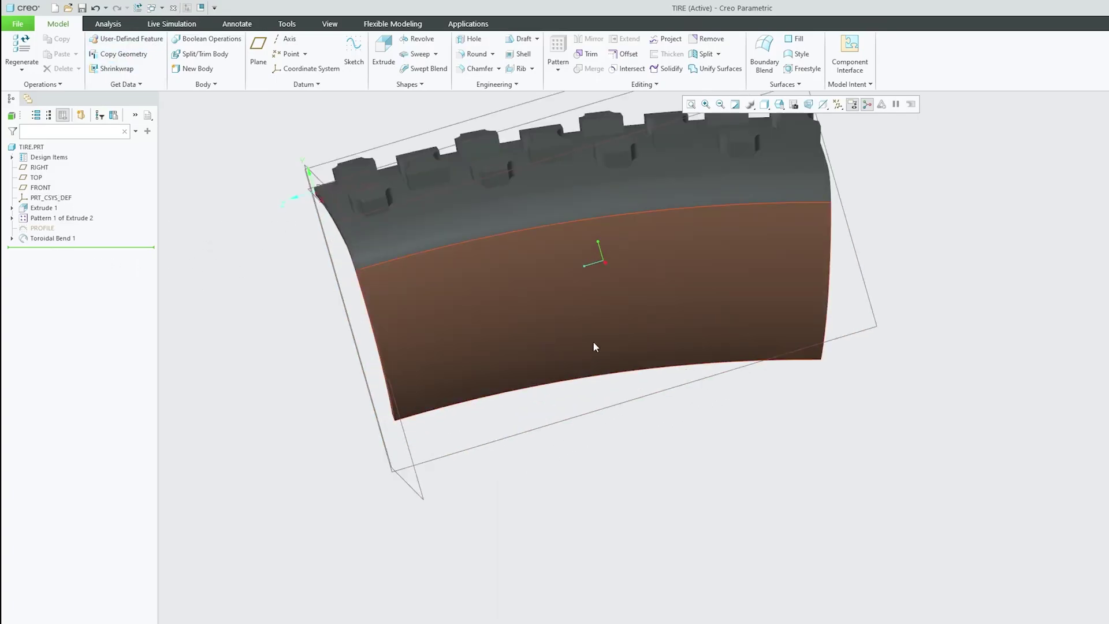
scroll(579, 363, "up", 3)
scroll(547, 287, "up", 2)
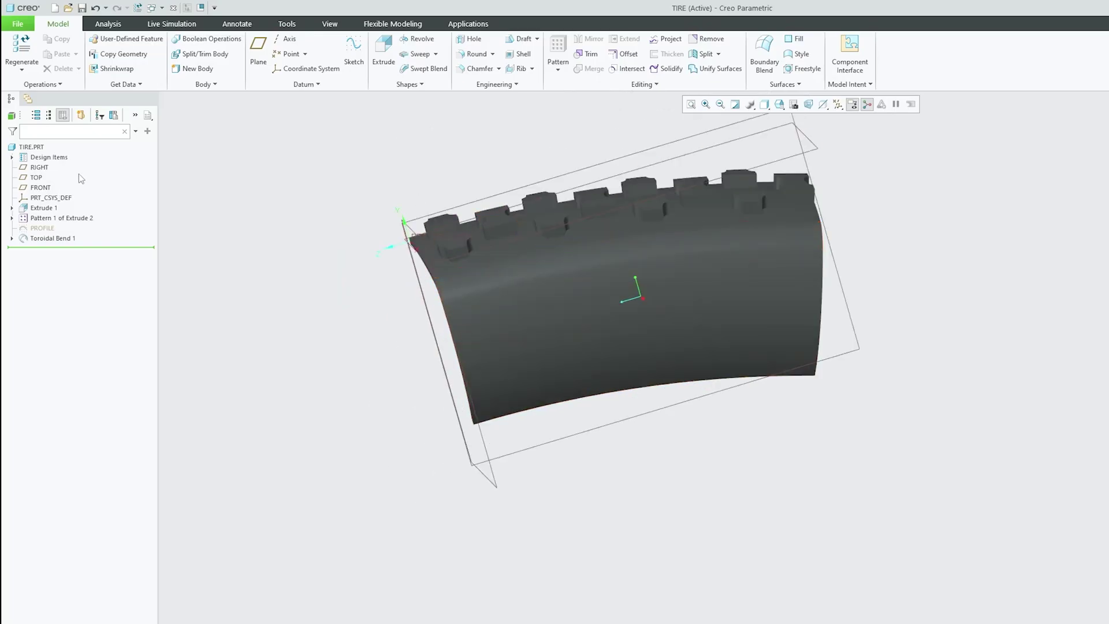
left_click(42, 208)
left_click(51, 146)
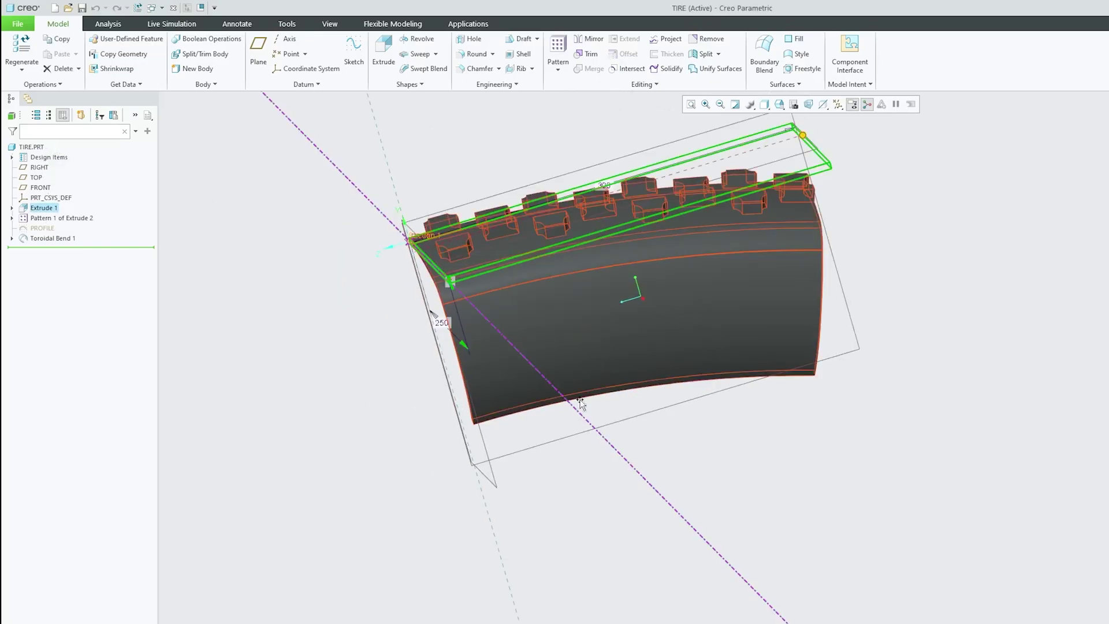
scroll(578, 477, "up", 3)
middle_click_drag(615, 293, 602, 322)
double_click(585, 320)
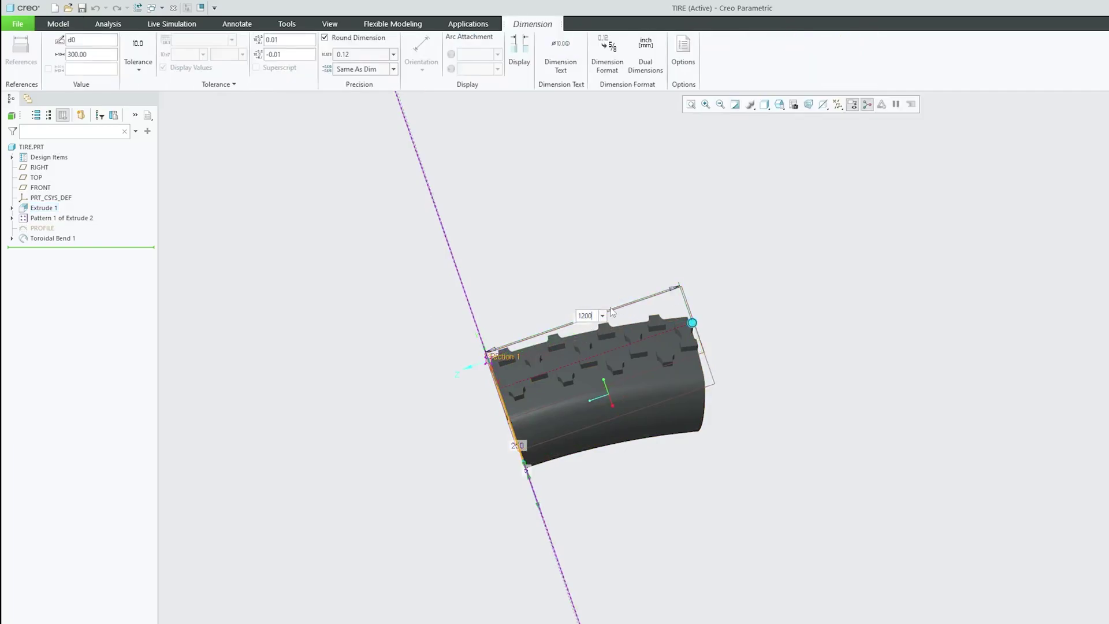
key("Return")
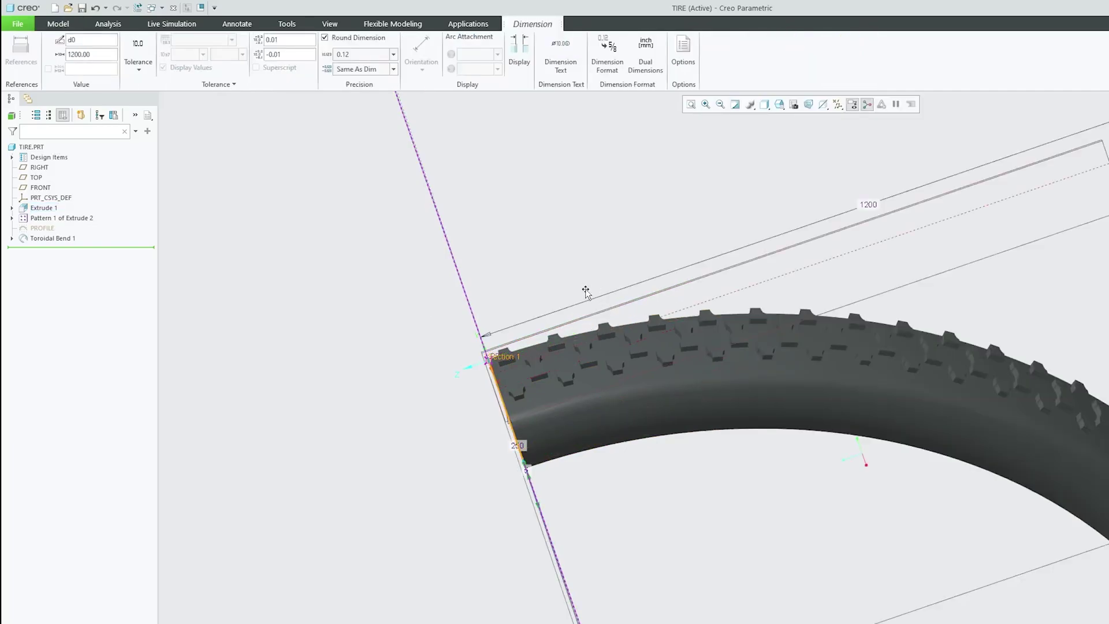
Regenerate the model and redefine Toroidal Bend 1 to use the 360 Bend setting
key("ctrl+g")
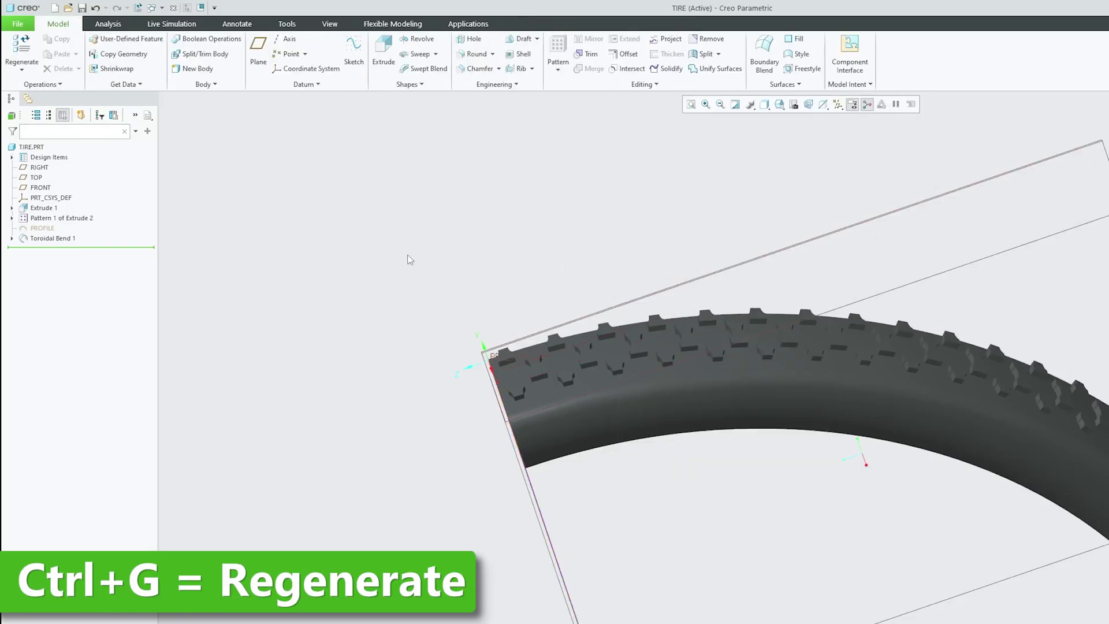
scroll(405, 248, "down", 2)
left_click(52, 239)
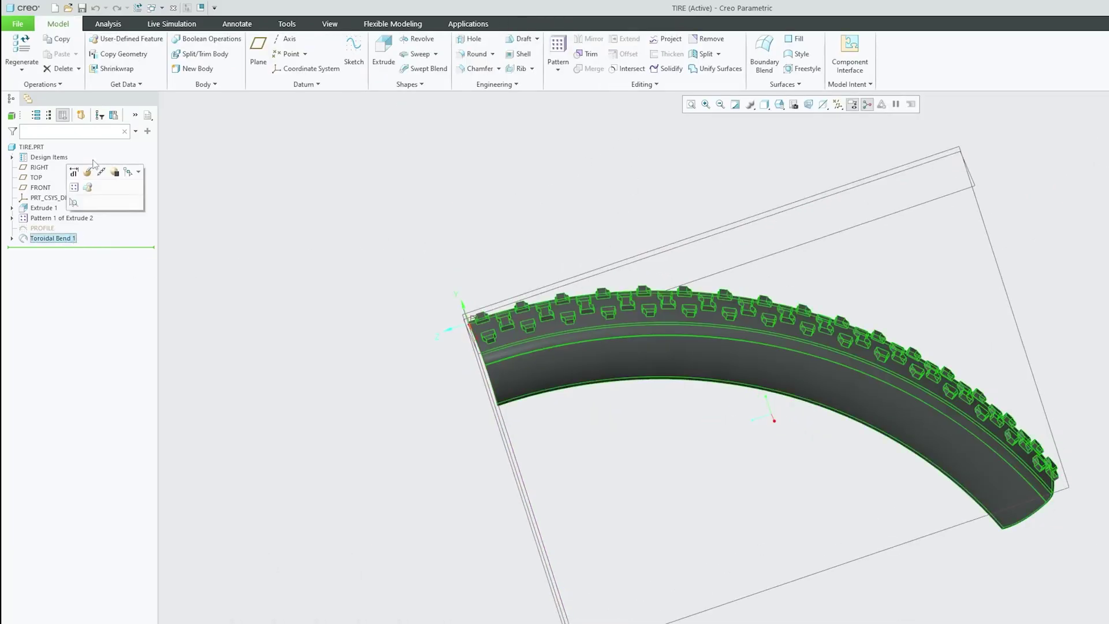
left_click(88, 173)
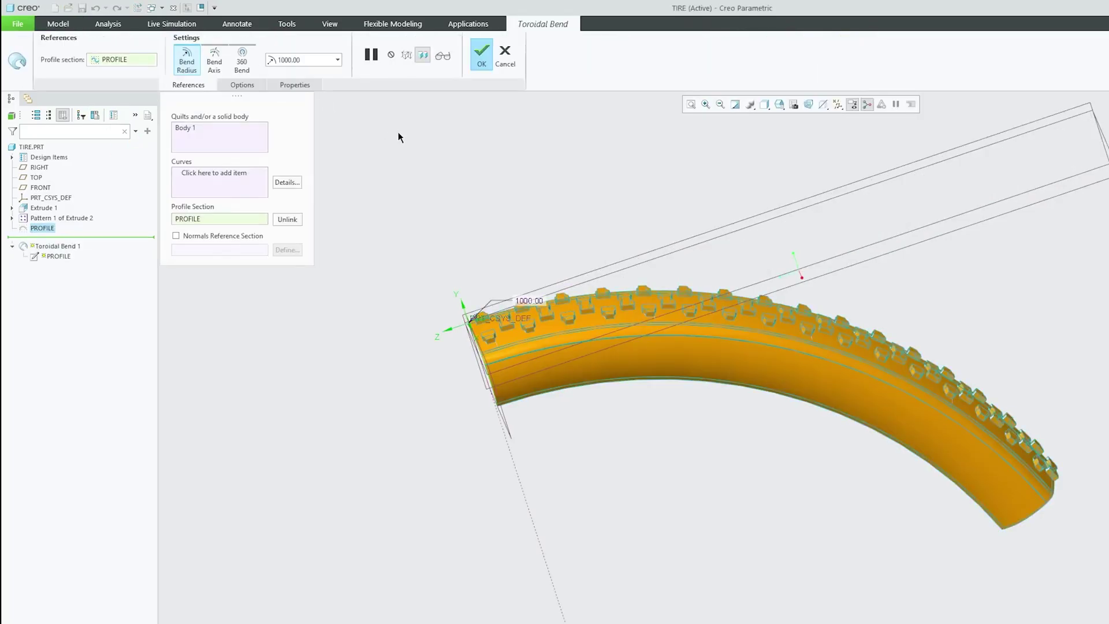
left_click(241, 58)
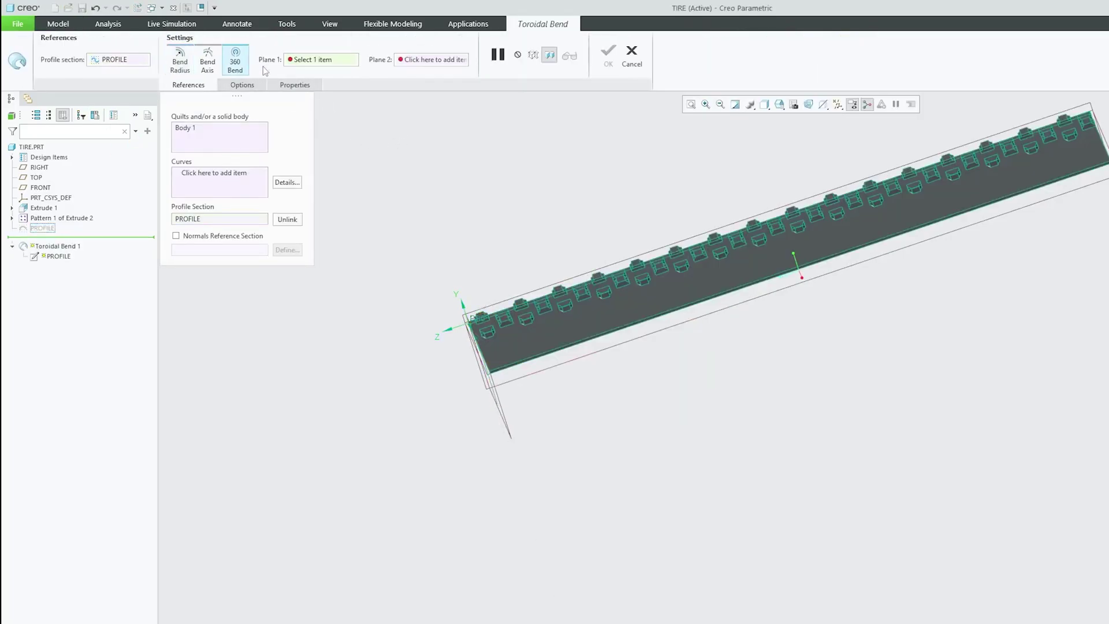
Select the plate's two opposite end faces as Plane 1 and Plane 2 of the 360 Bend and complete the feature
middle_click_drag(504, 386, 558, 422)
scroll(560, 432, "down", 3)
scroll(560, 432, "down", 4)
scroll(577, 522, "up", 6)
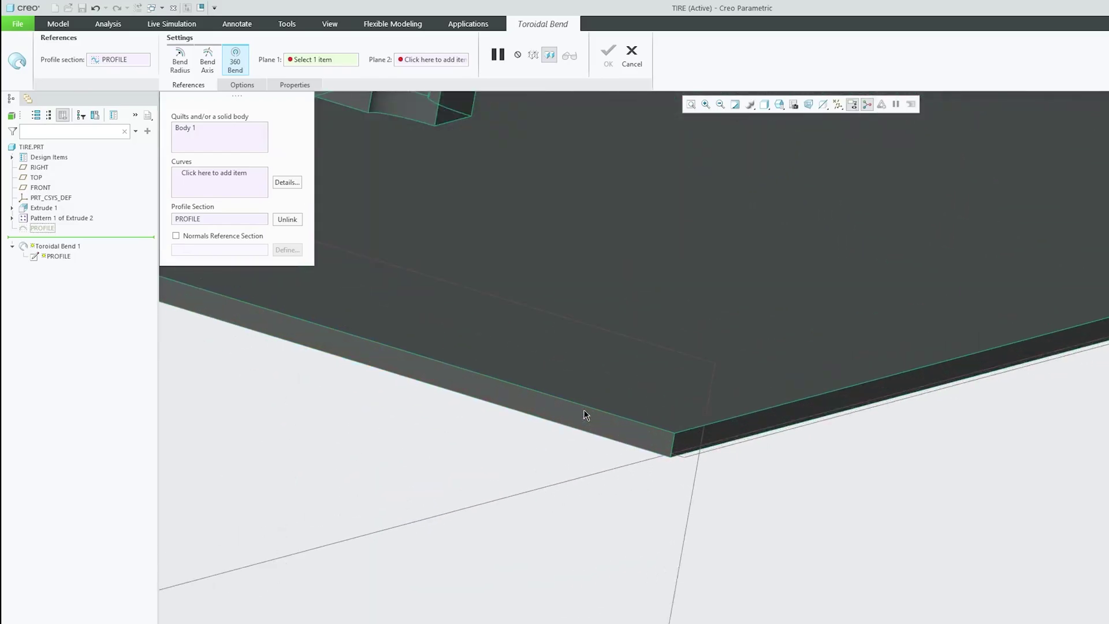
left_click(586, 419)
scroll(592, 426, "down", 6)
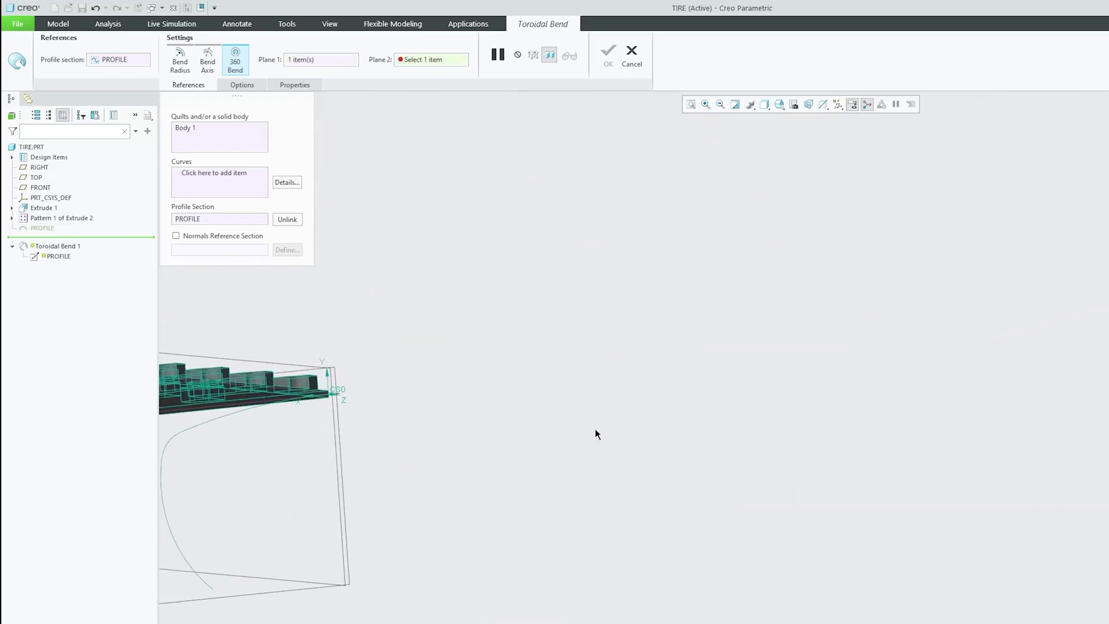
middle_click_drag(407, 407, 518, 481)
left_click(502, 512)
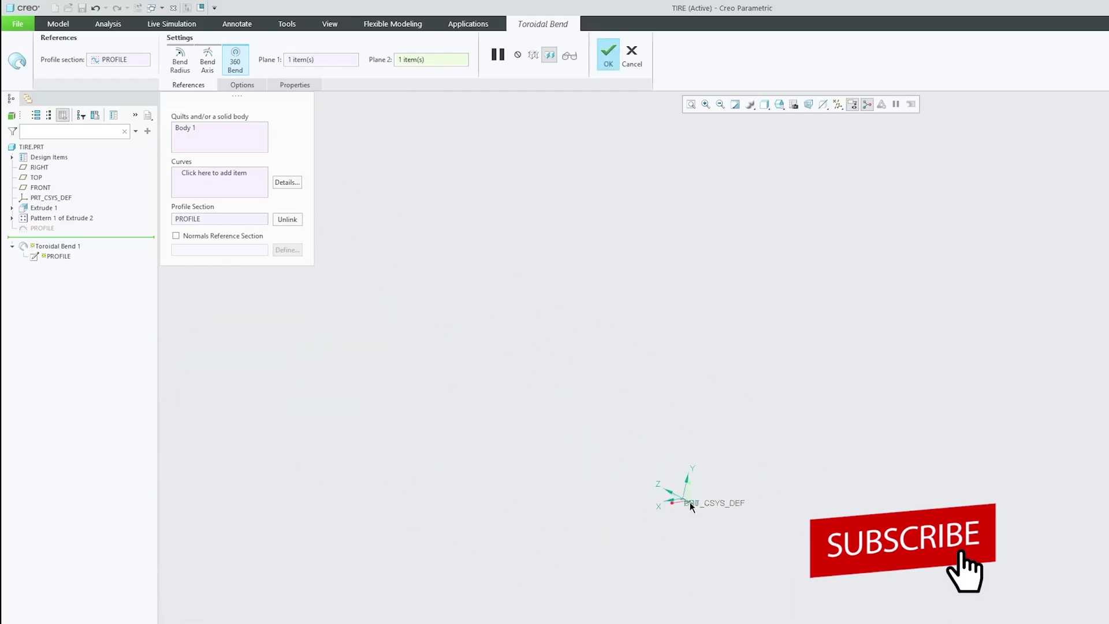
middle_click_drag(690, 502, 590, 591)
scroll(641, 572, "up", 3)
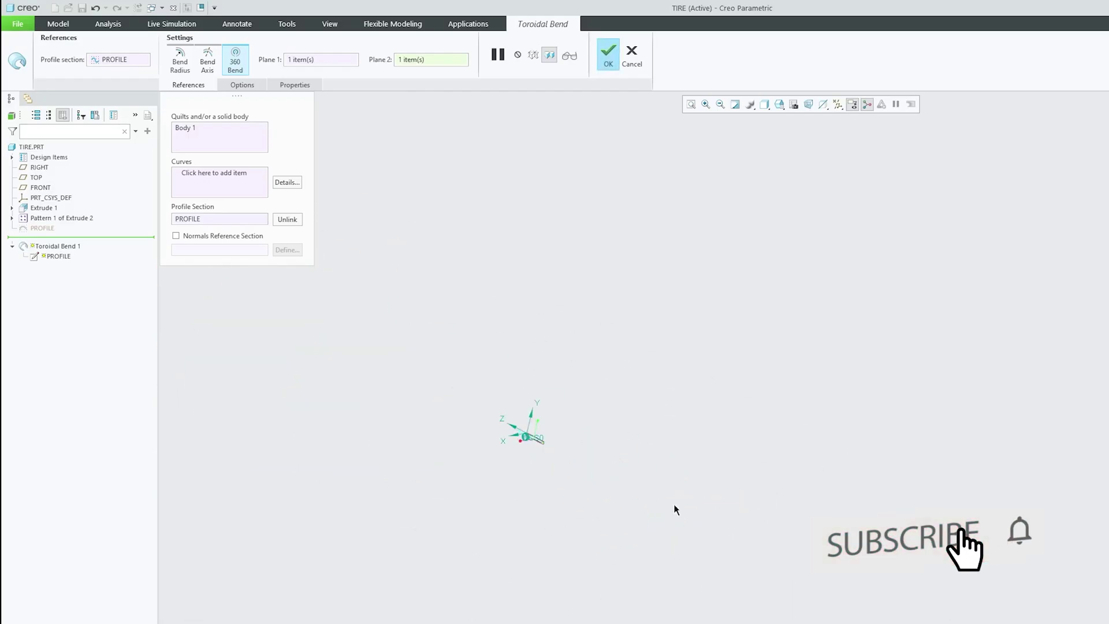
left_click(690, 105)
middle_click_drag(682, 238, 891, 185)
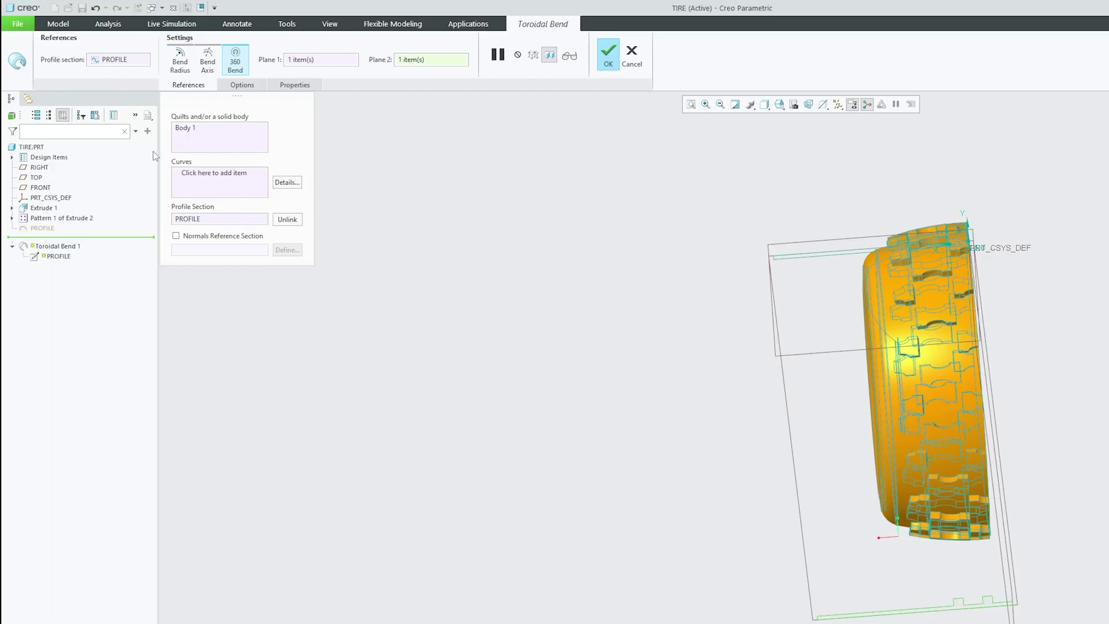
left_click(609, 59)
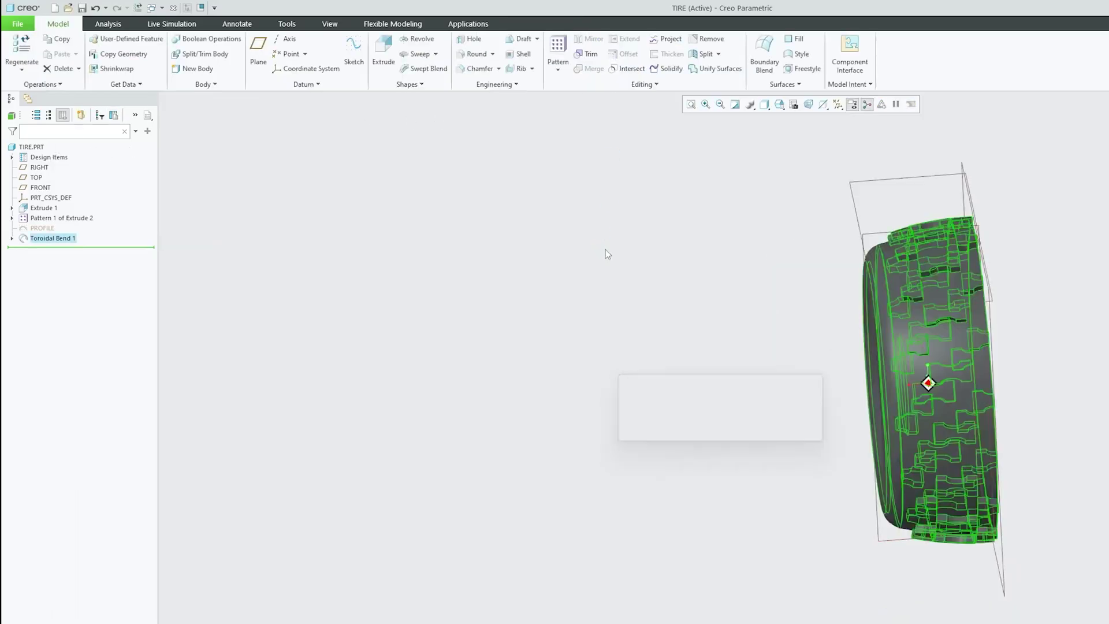
Mirror the whole part TIRE.PRT about the flat annular face on the open side of the half tire and clear the selection
left_click(690, 105)
middle_click_drag(569, 236, 518, 232)
left_click(518, 233)
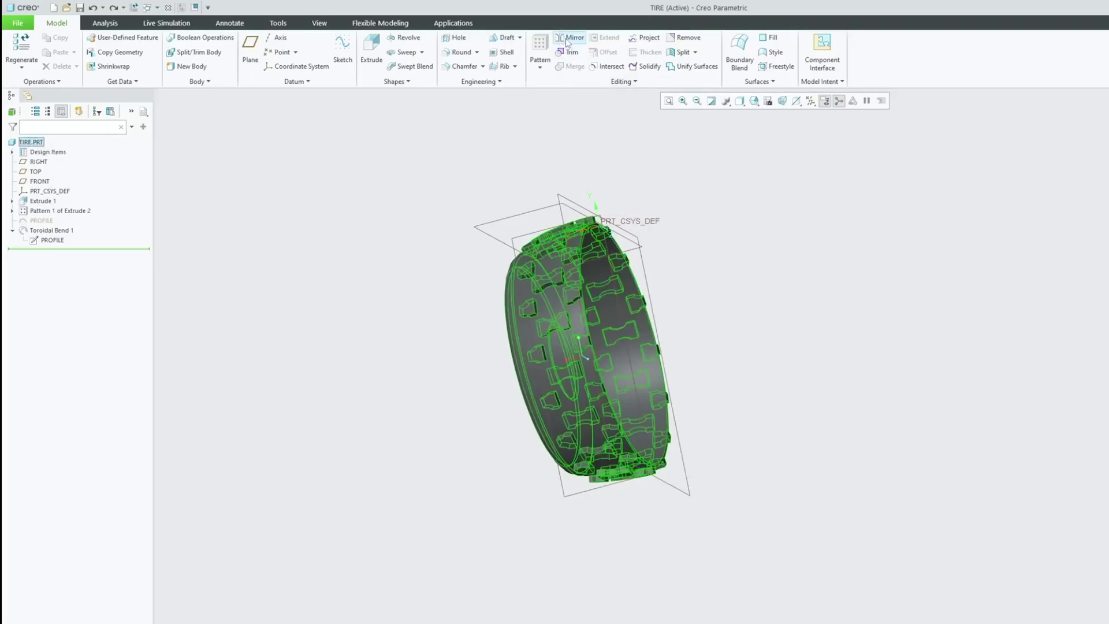
left_click(568, 41)
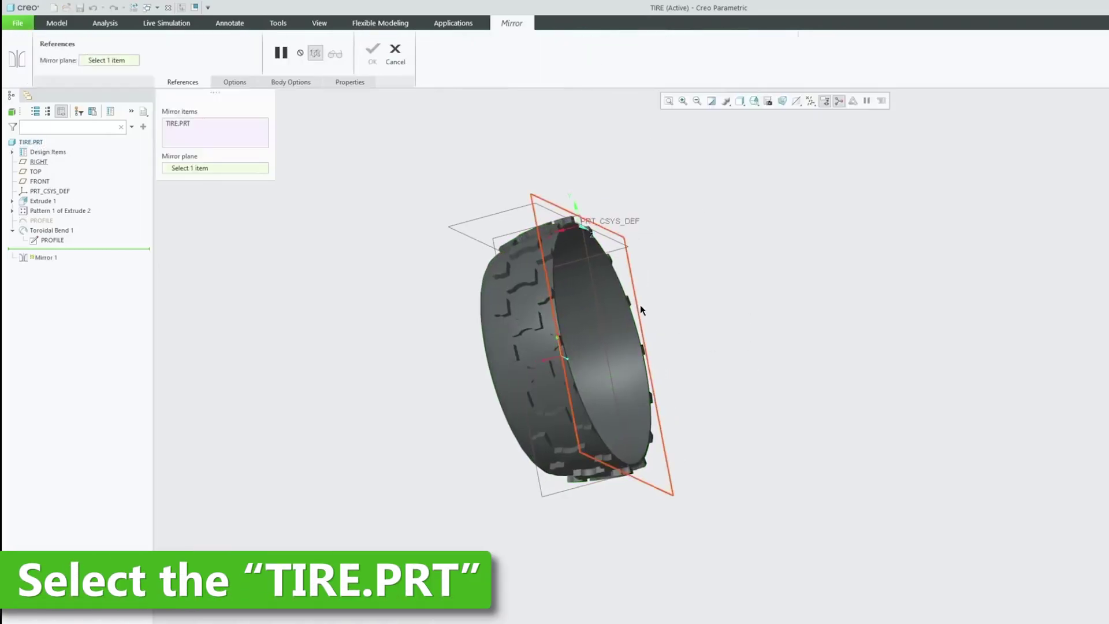
middle_click_drag(640, 305, 630, 314)
scroll(647, 311, "down", 5)
left_click(708, 323)
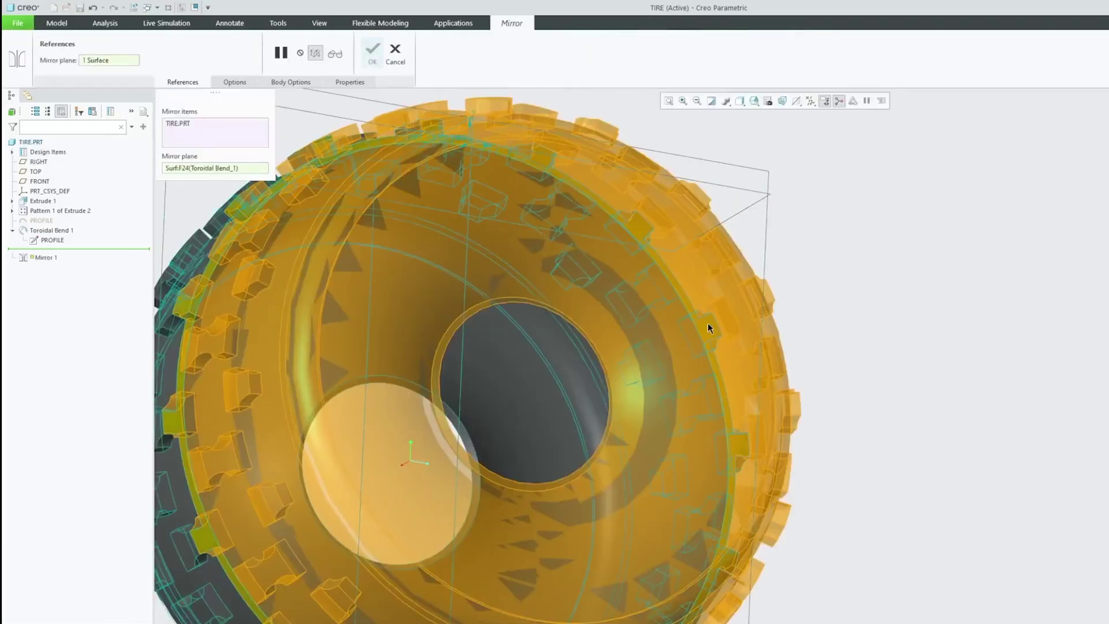
scroll(742, 418, "up", 3)
middle_click_drag(743, 419, 866, 404)
left_click(374, 56)
middle_click_drag(555, 419, 644, 425)
left_click(394, 337)
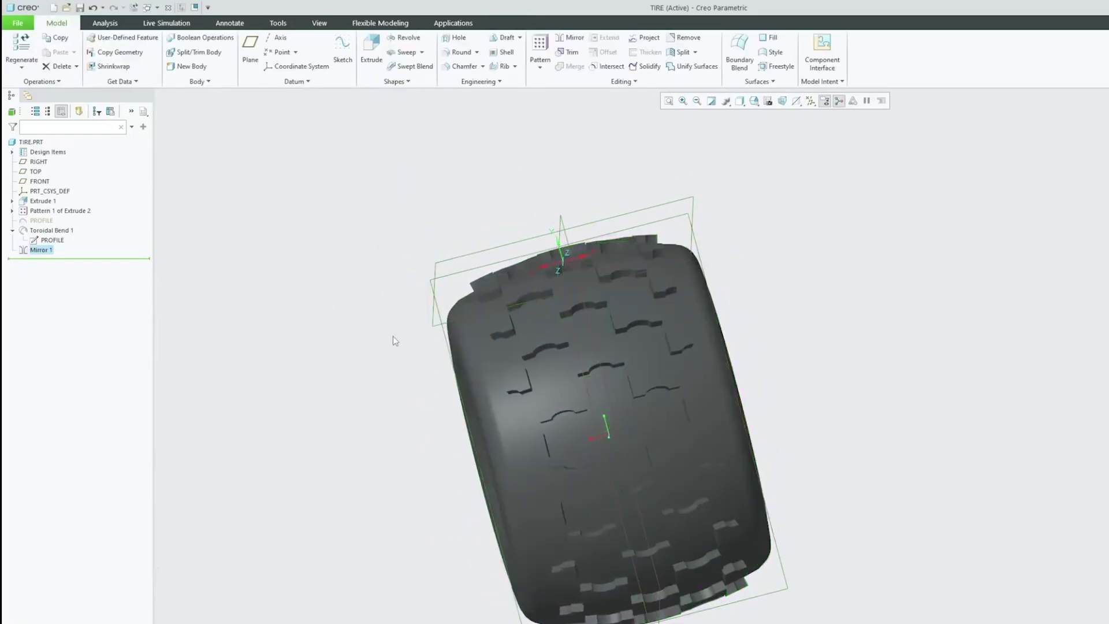
left_click(395, 340)
Expand Pattern 1 of Extrude 2 and roll the model back to just after it to examine the flat treaded plate
mouse_move(395, 341)
middle_mouse_down()
mouse_move(366, 384)
mouse_move(518, 318)
mouse_move(527, 372)
mouse_move(477, 266)
mouse_move(466, 262)
mouse_move(469, 242)
middle_mouse_up()
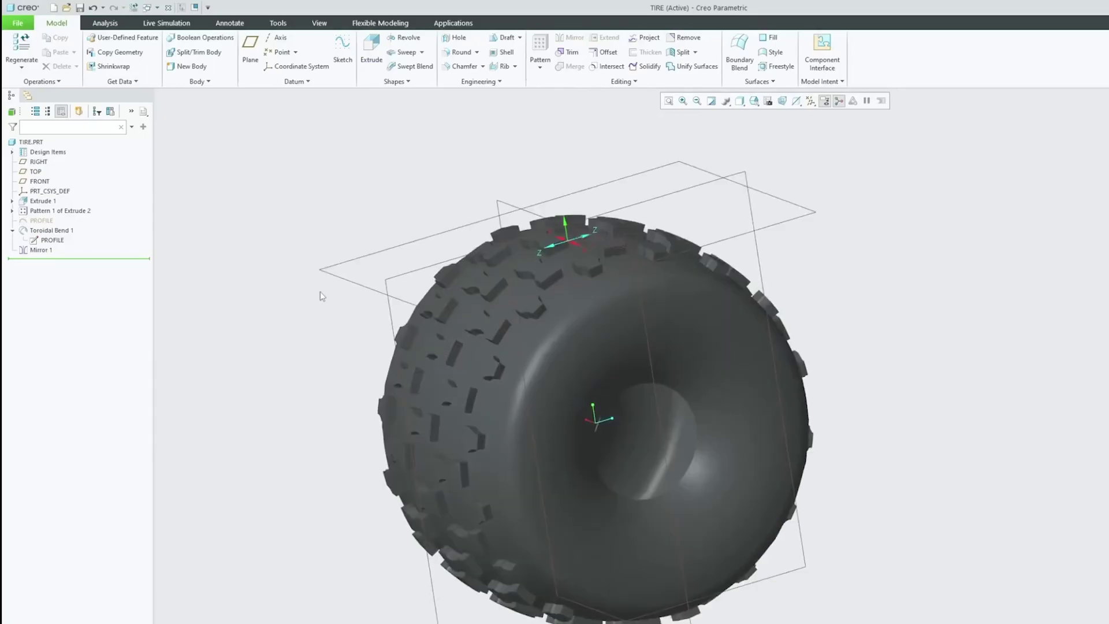
middle_click_drag(577, 405, 612, 423)
left_click(43, 201)
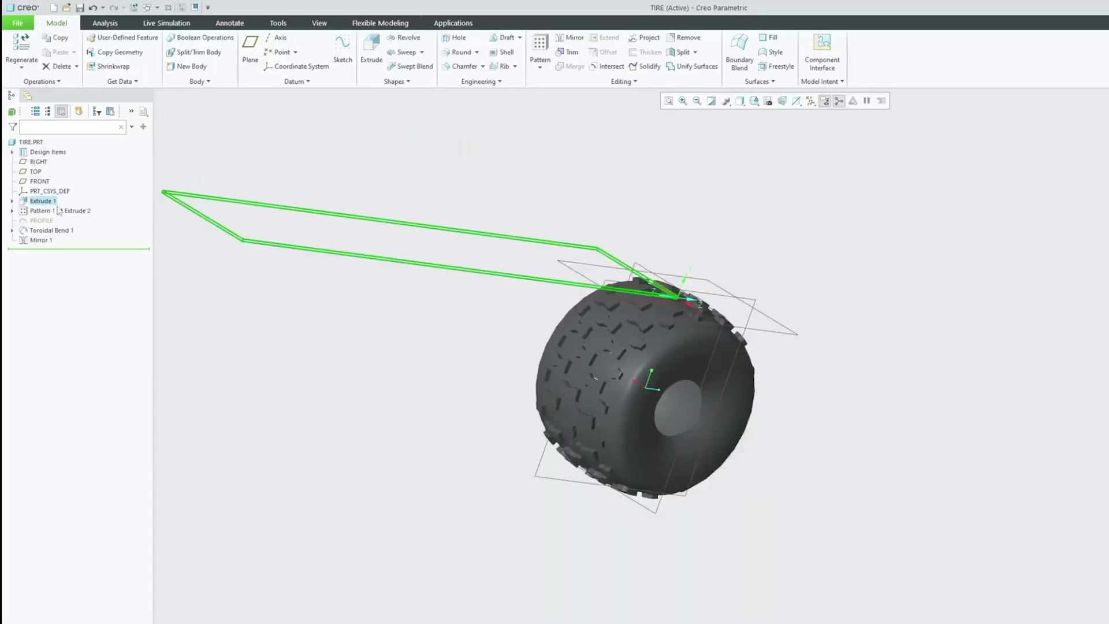
left_click(13, 211)
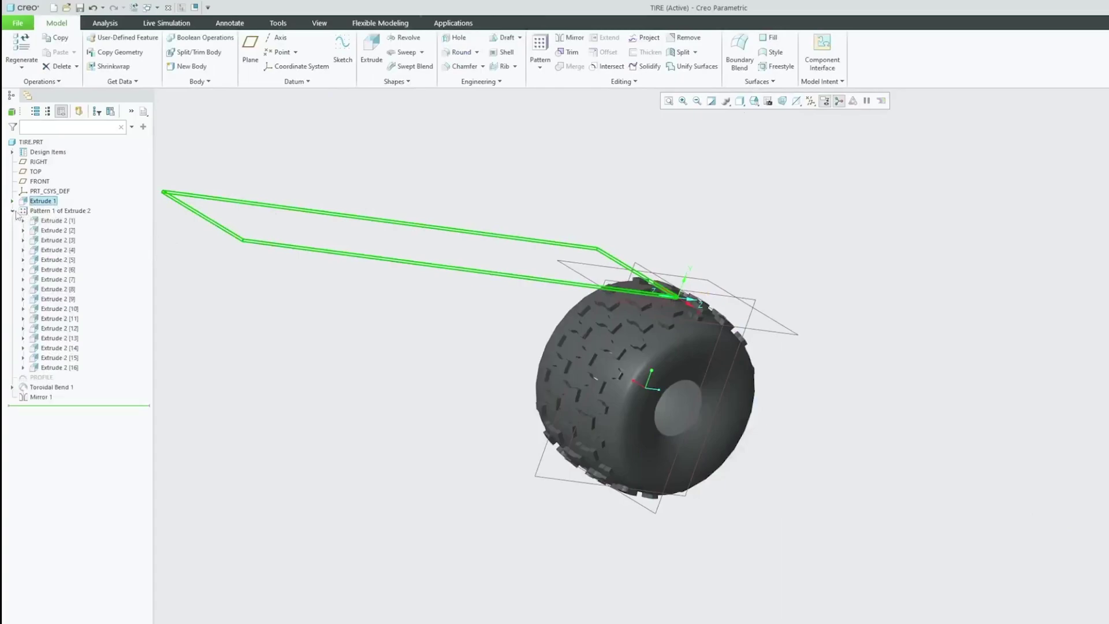
left_click_drag(95, 407, 86, 374)
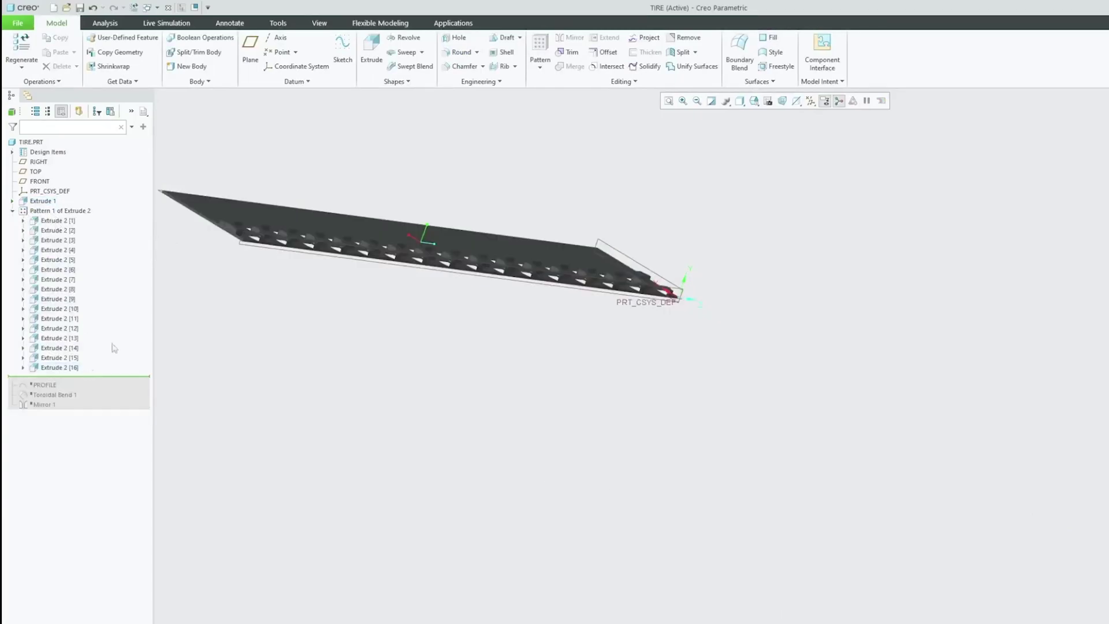
mouse_move(412, 376)
middle_mouse_down()
mouse_move(453, 399)
mouse_move(471, 388)
mouse_move(436, 326)
mouse_move(347, 260)
mouse_move(400, 340)
middle_mouse_up()
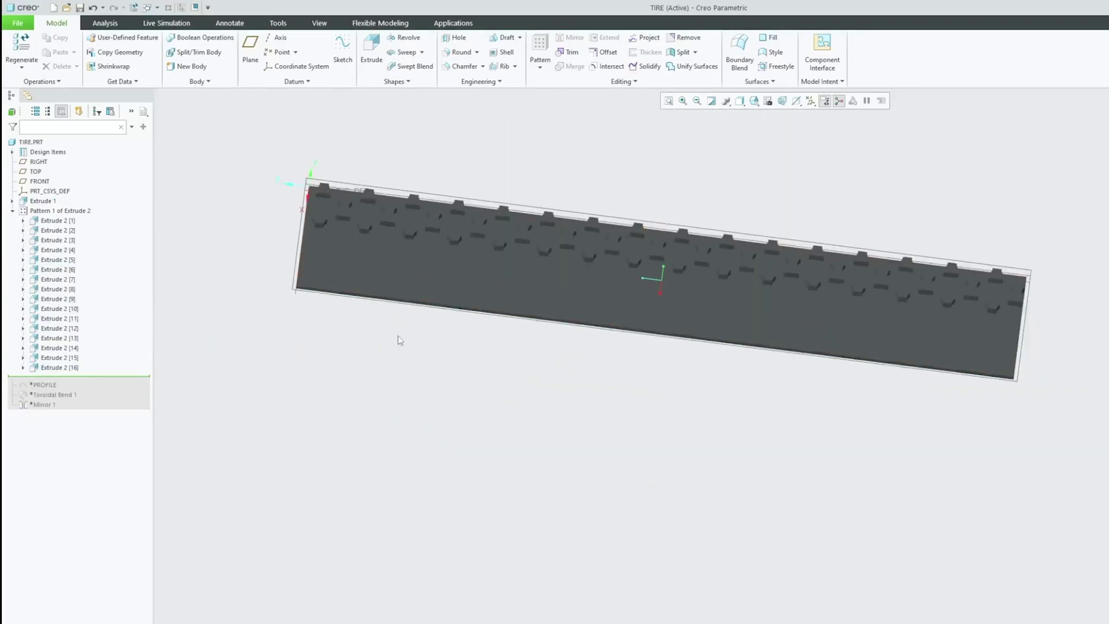
middle_click_drag(460, 133, 464, 141)
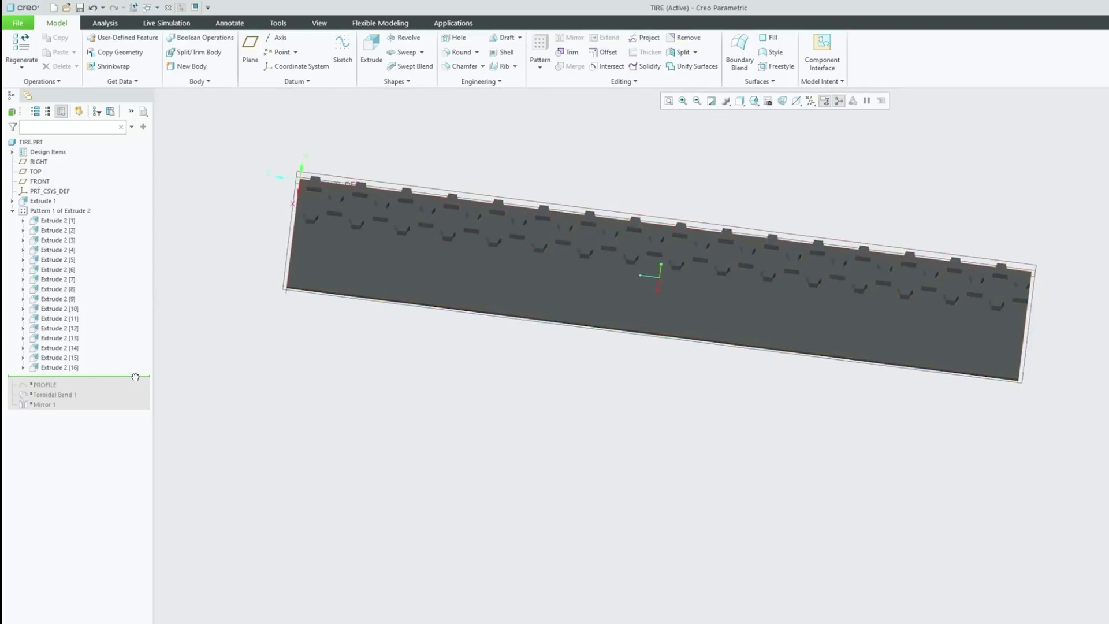
Roll the model forward past Mirror 1 and examine the completed tire from the side
left_click_drag(133, 404, 133, 406)
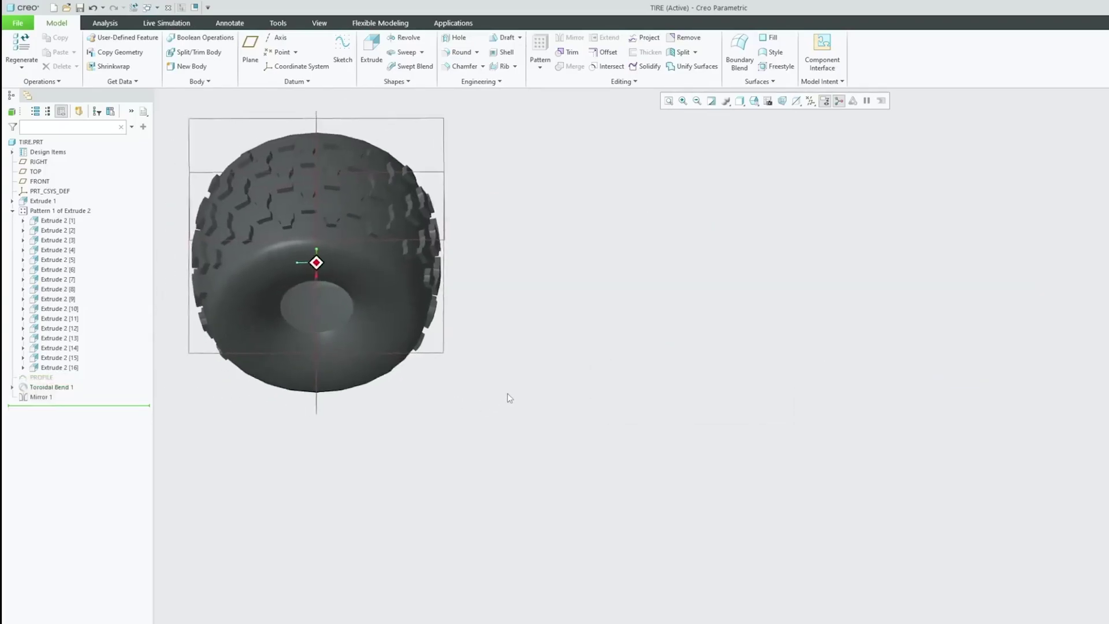
scroll(508, 394, "down", 3)
middle_click_drag(507, 394, 793, 603, "shift")
mouse_move(508, 394)
middle_mouse_down()
mouse_move(525, 386)
mouse_move(537, 355)
mouse_move(624, 405)
mouse_move(711, 399)
mouse_move(670, 393)
mouse_move(641, 416)
mouse_move(534, 376)
mouse_move(514, 387)
mouse_move(549, 372)
mouse_move(572, 411)
middle_mouse_up()
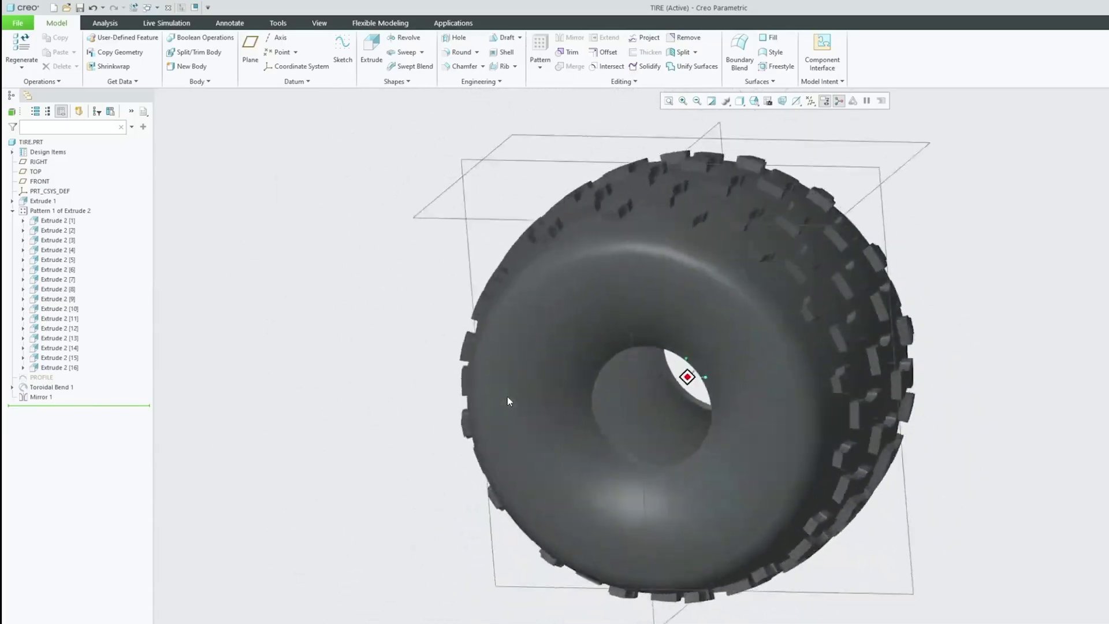